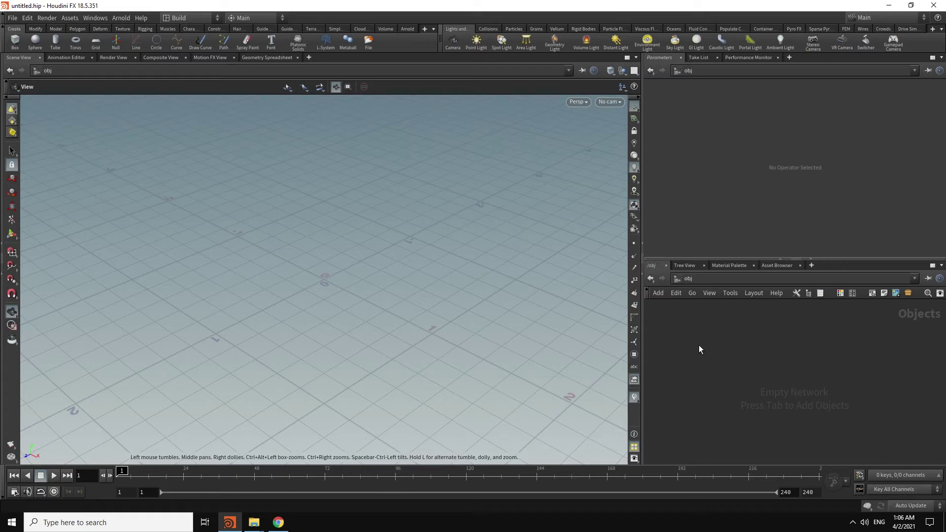
Step: Create a Geometry object (geo1) and dive inside it
key("Tab")
type("g")
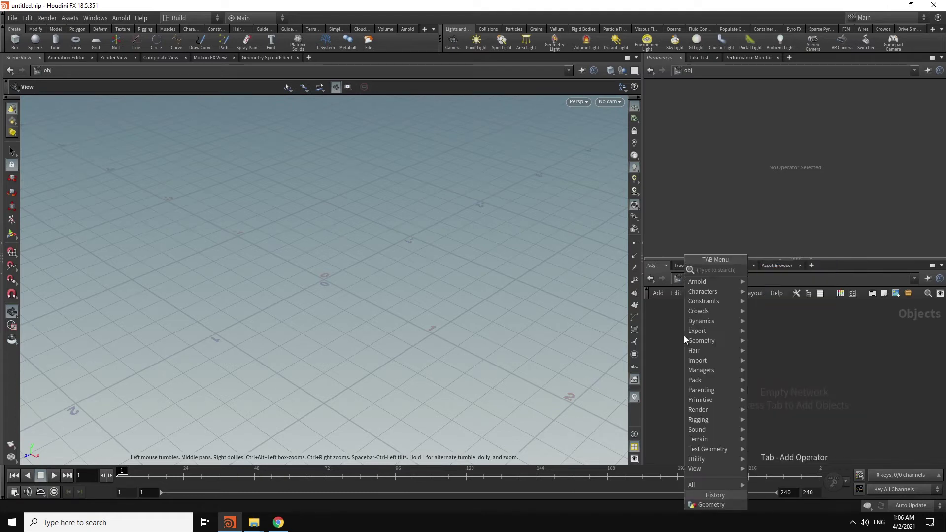
left_click(761, 270)
left_click(713, 336)
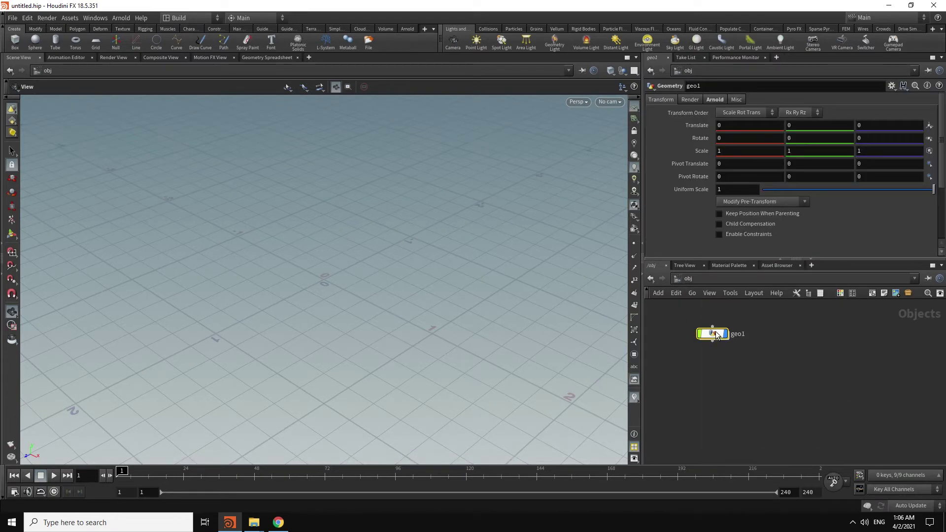
double_click(713, 336)
Step: Add a Line node and an Attribute Create node inside geo1
key("Tab")
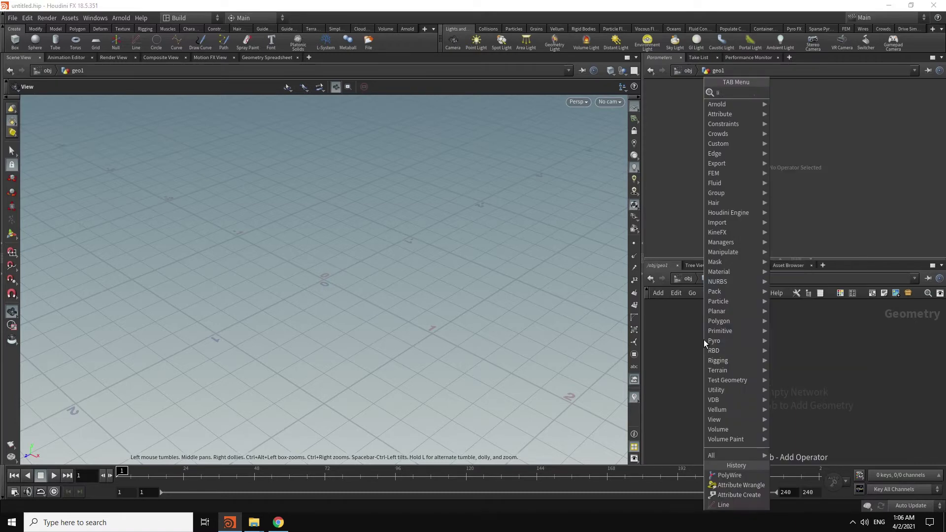
type("line")
key("Return")
key("Tab")
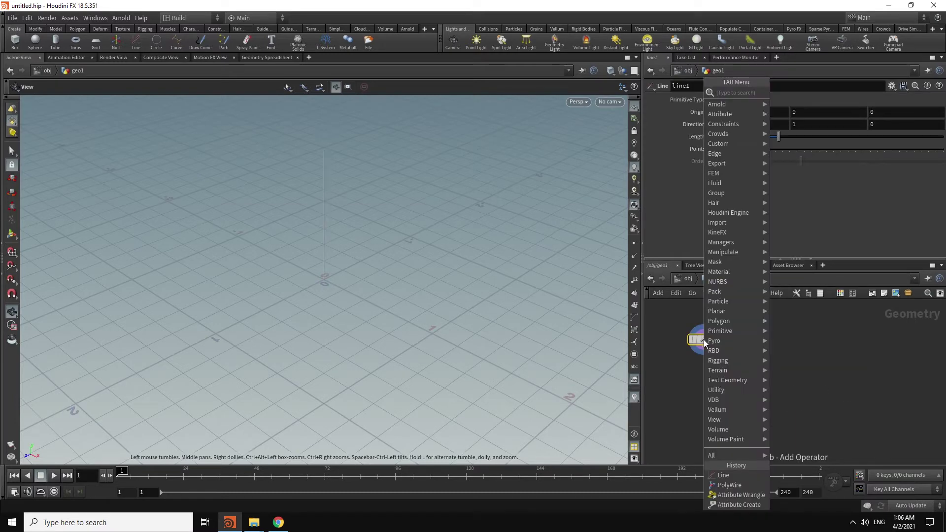
type("crea")
key("Down")
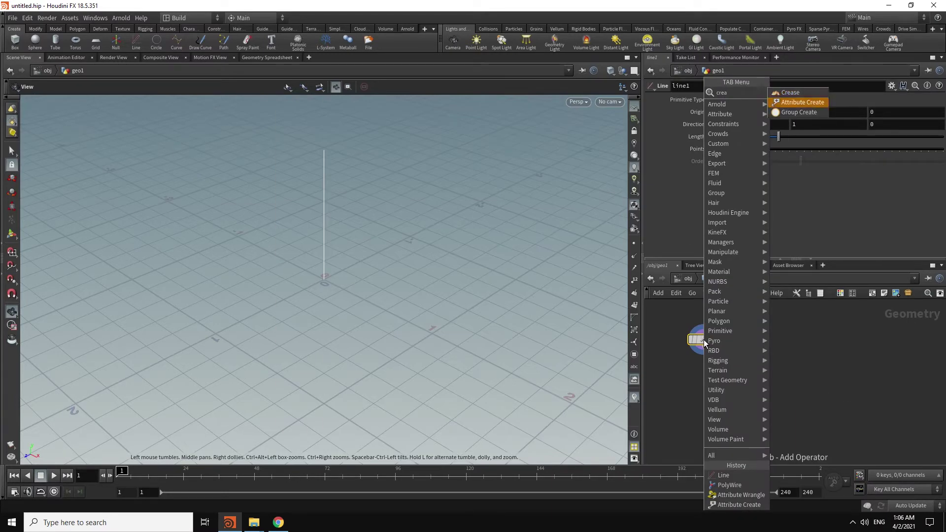
key("Return")
Step: Wire Attribute Create under line1, display it, and name its attribute ptn
left_click(706, 380)
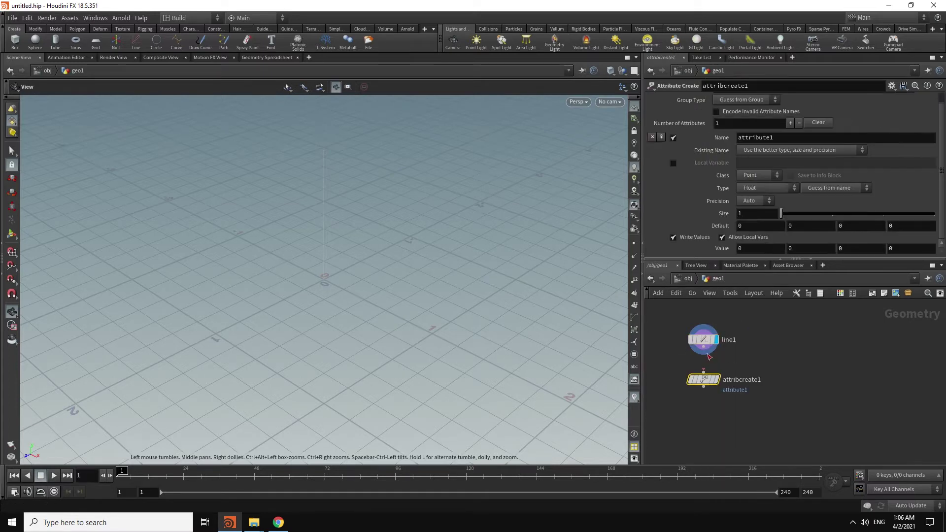
left_click(717, 380)
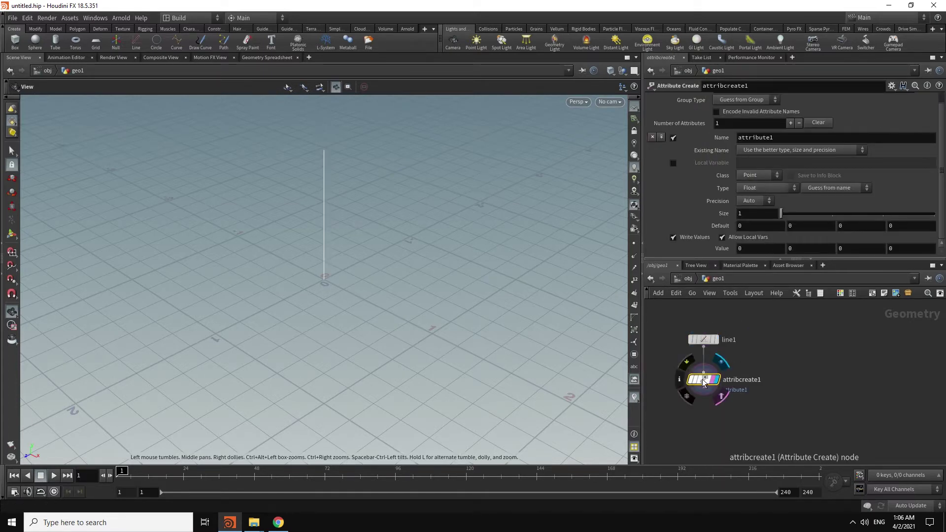
type("ptn")
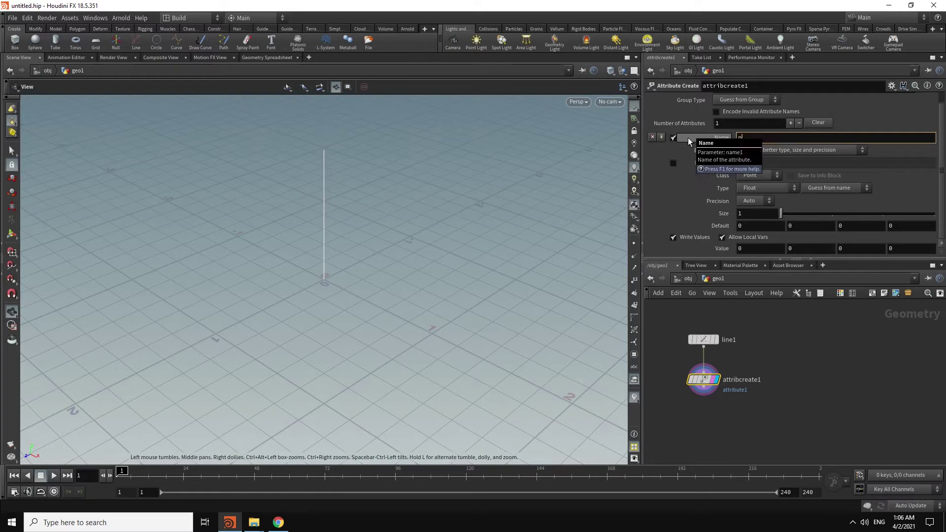
key("Return")
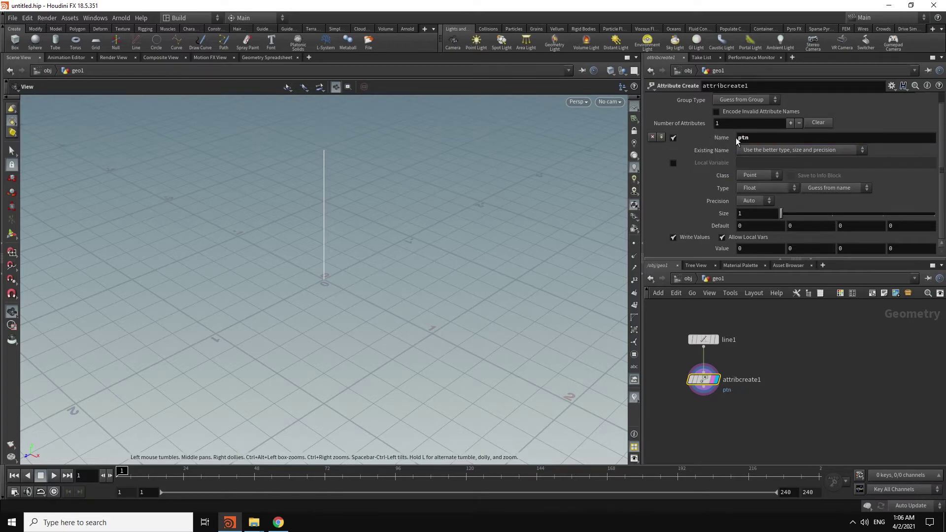
Step: Set the ptn attribute's value to the expression $PT/($NPT-1)
left_click(738, 138)
left_click(748, 247)
type("$P")
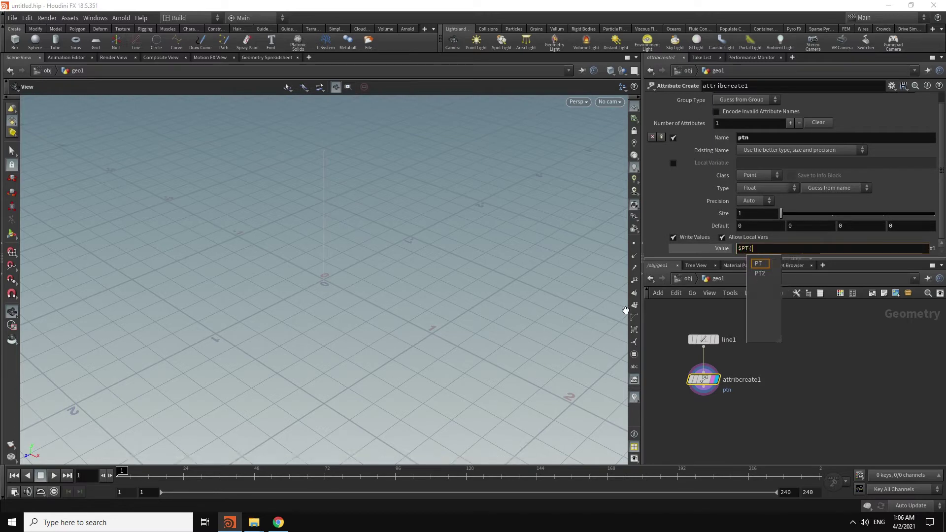
type("T/")
type("(")
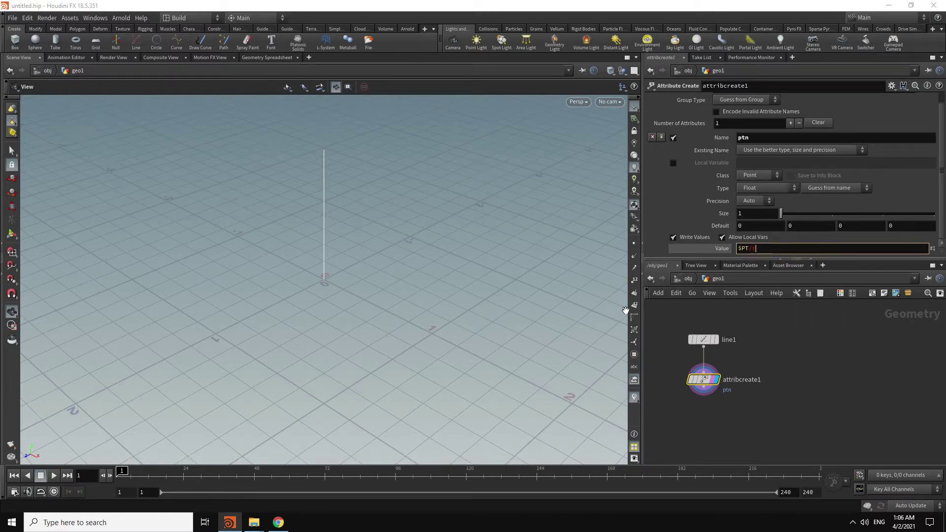
type("$NPT")
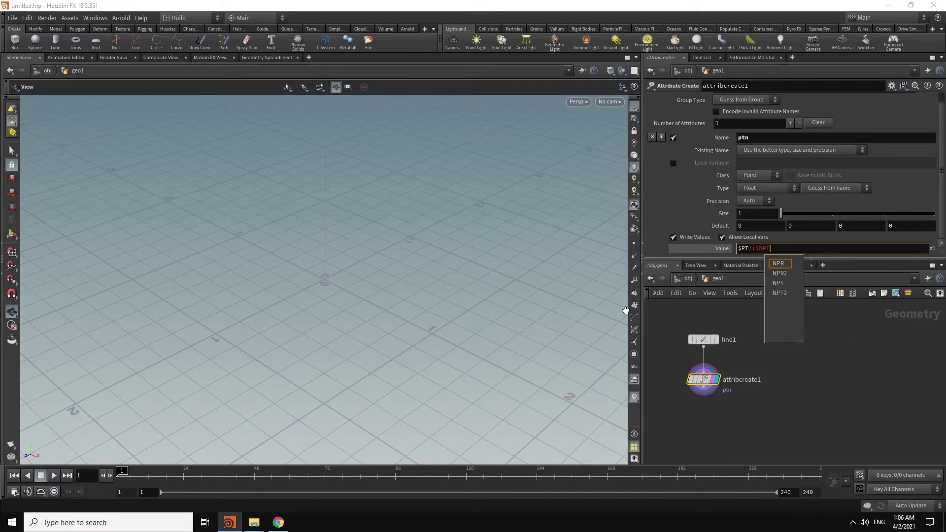
type("-")
type("1")
key("Return")
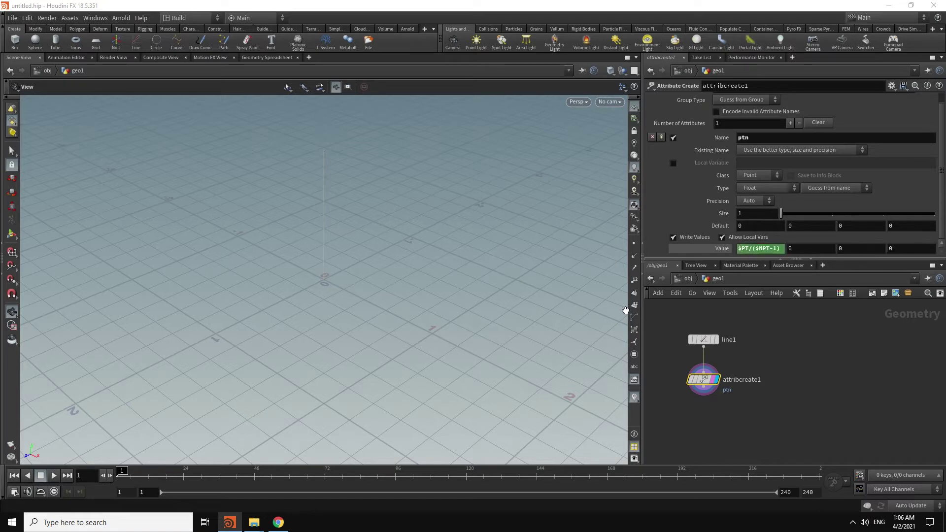
Step: Open the Geometry Spreadsheet and give line1 100 points
left_click(249, 58)
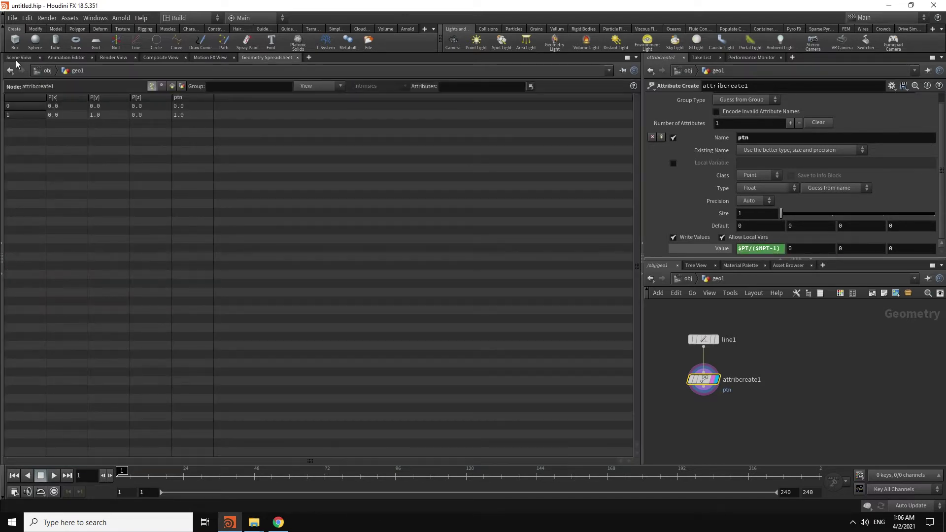
left_click(704, 339)
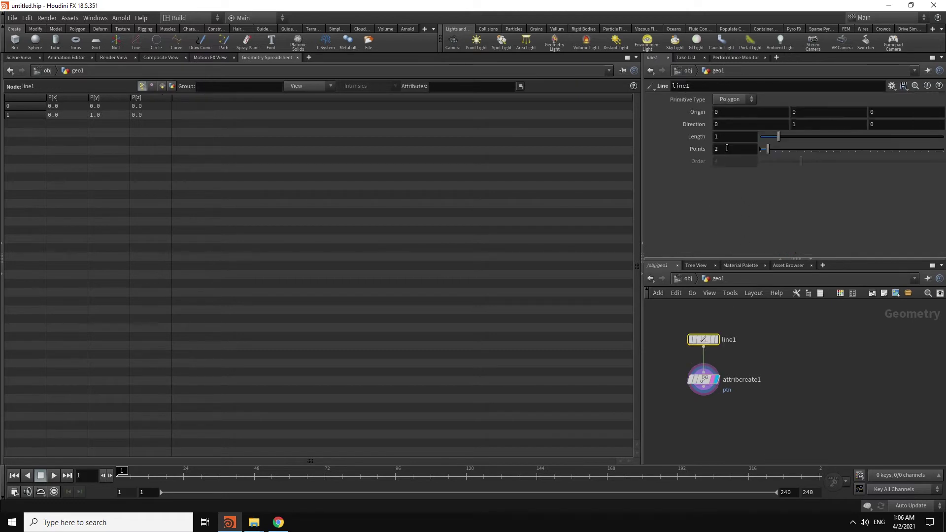
double_click(734, 149)
type("100")
key("Return")
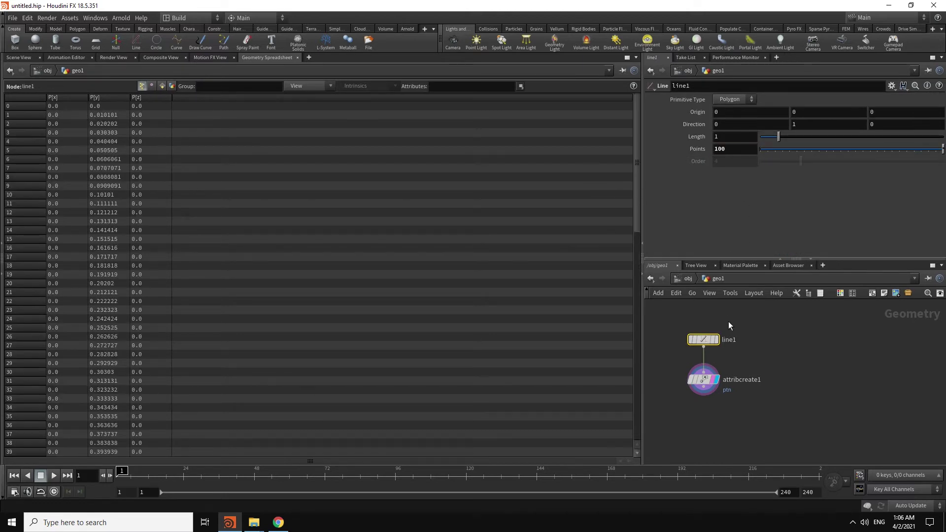
Step: Sort attribcreate1's points by ptn ascending to confirm 0-to-1 values, then return to Scene View
left_click(703, 379)
left_click(184, 98)
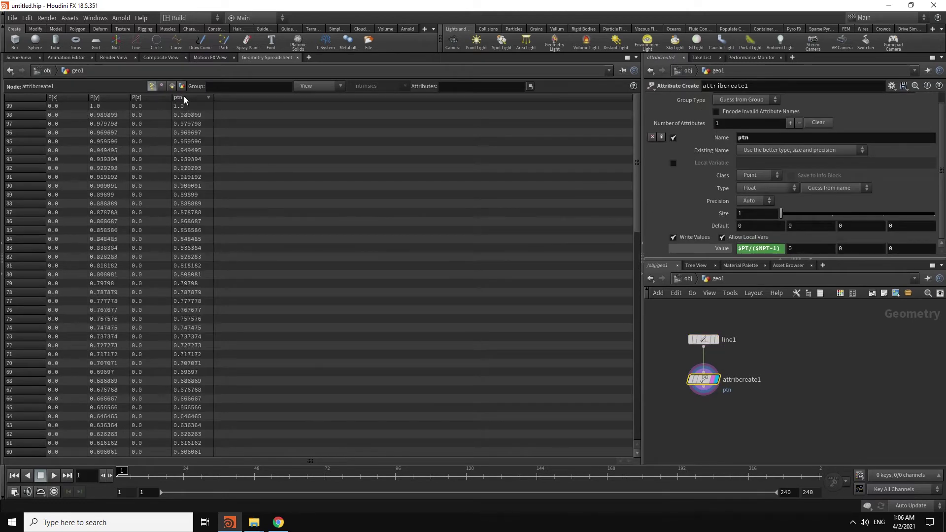
left_click(200, 98)
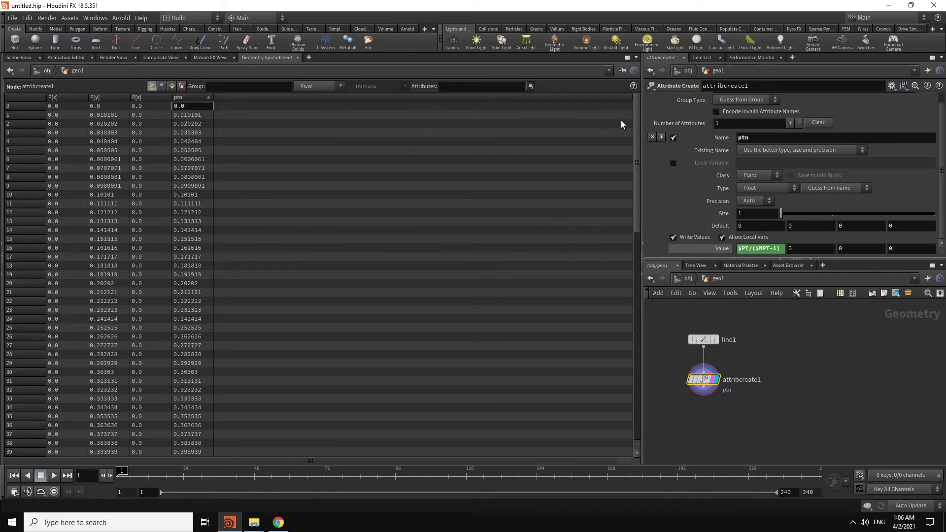
left_click_drag(635, 144, 648, 237)
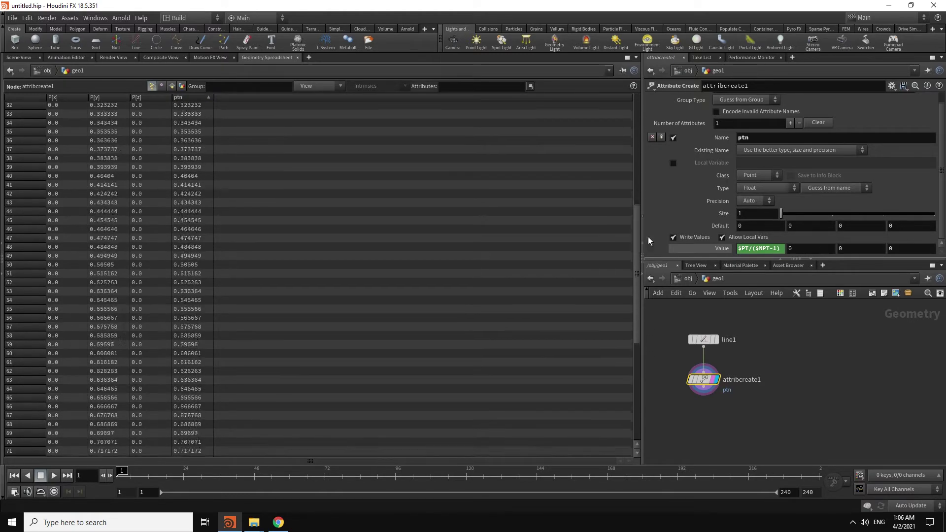
left_click(23, 59)
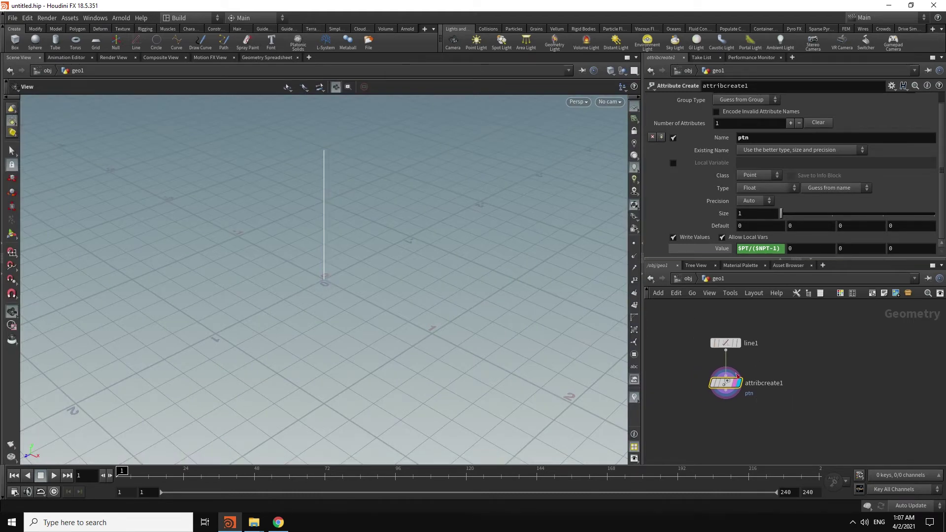
Step: Add an Attribute Wrangle wired below attribcreate1, display it, and start its VEXpression
key("Tab")
type("wr")
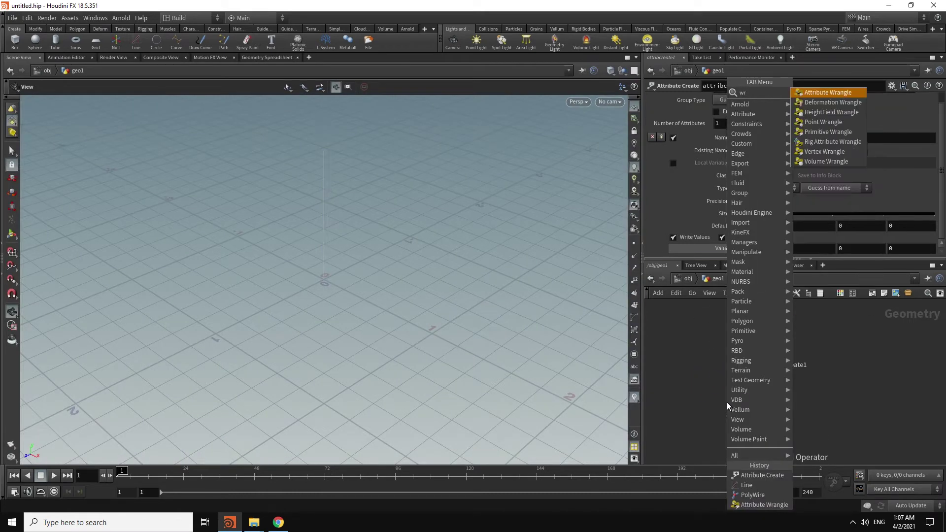
key("Escape")
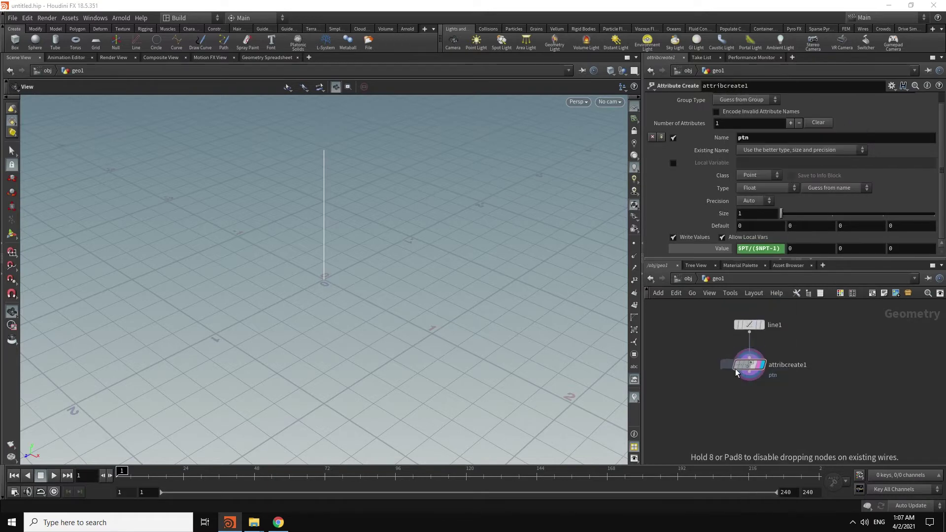
left_click(750, 401)
left_click(749, 381)
left_click(761, 415)
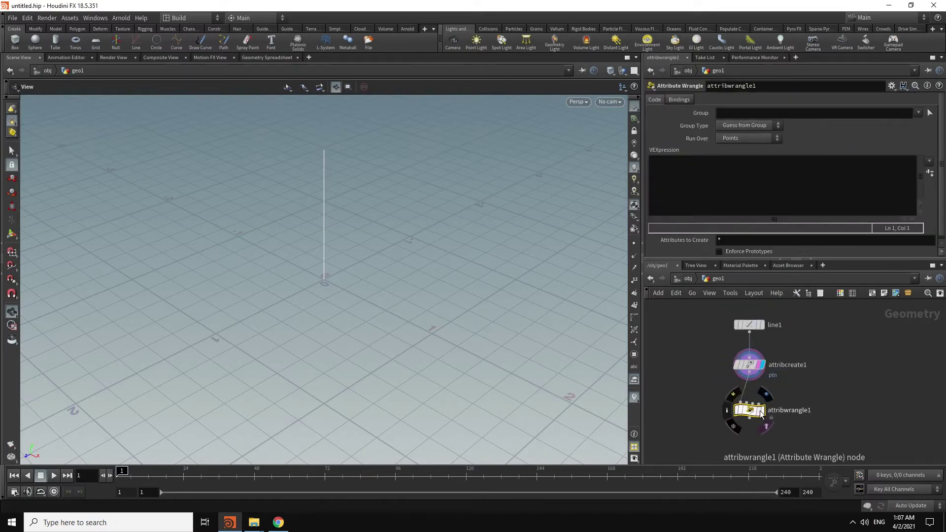
left_click(715, 208)
type("@P.x")
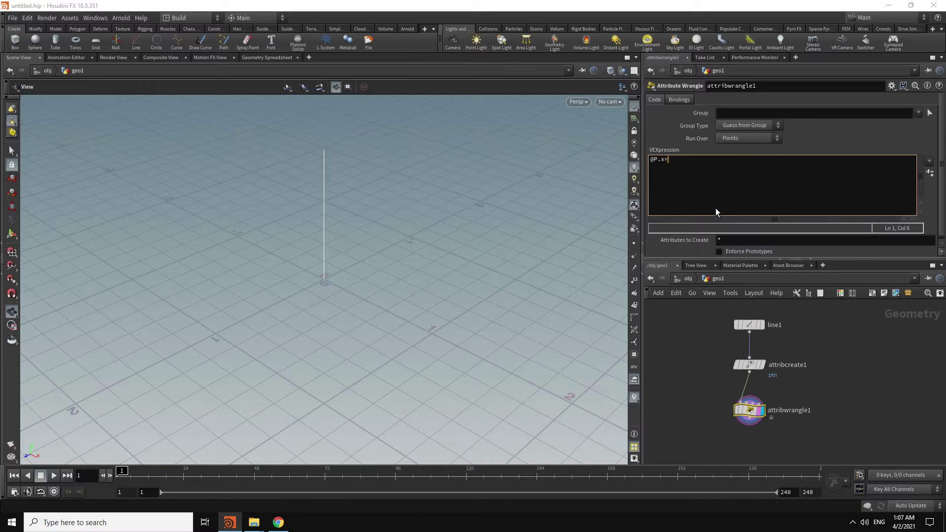
type("=sin")
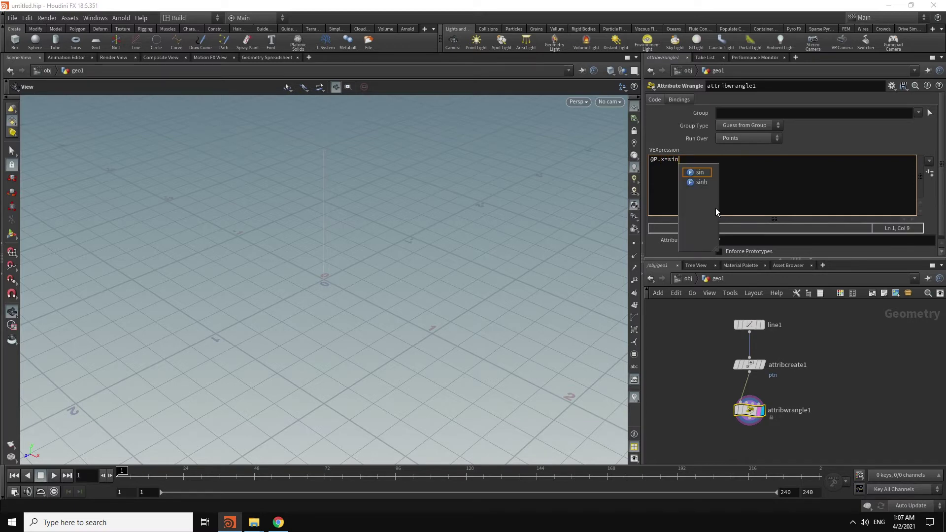
type("9@")
key("BackSpace")
key("BackSpace")
type("(@")
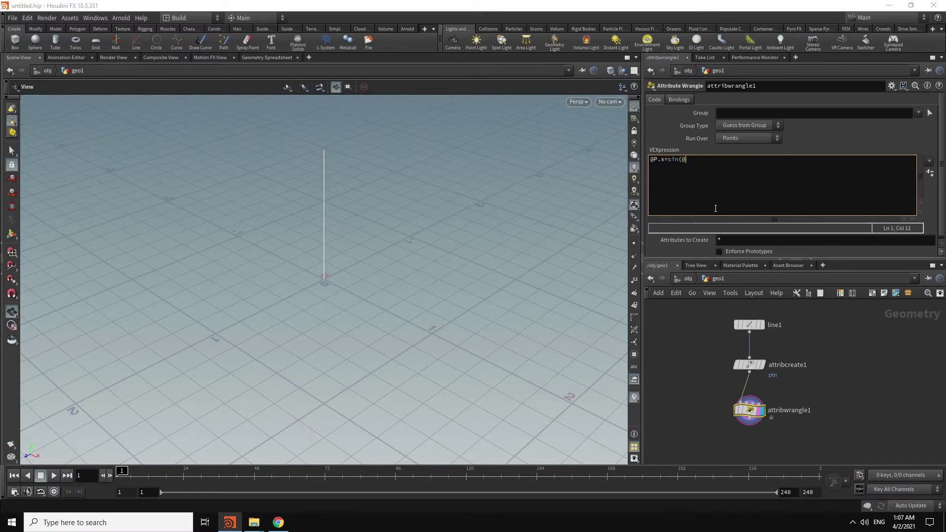
type("ptn")
type(",")
key("BackSpace")
type("*")
type("30")
key("BackSpace")
key("BackSpace")
type("20")
type(")*0.")
type("3;")
key("Return")
Step: Add the matching @P.z cosine line, apply the code, and orbit to view the helix
type("@P.")
type("z=")
type("cos(P")
key("BackSpace")
type("@ptn*2")
type("0)*0.4")
type(";")
key("Return")
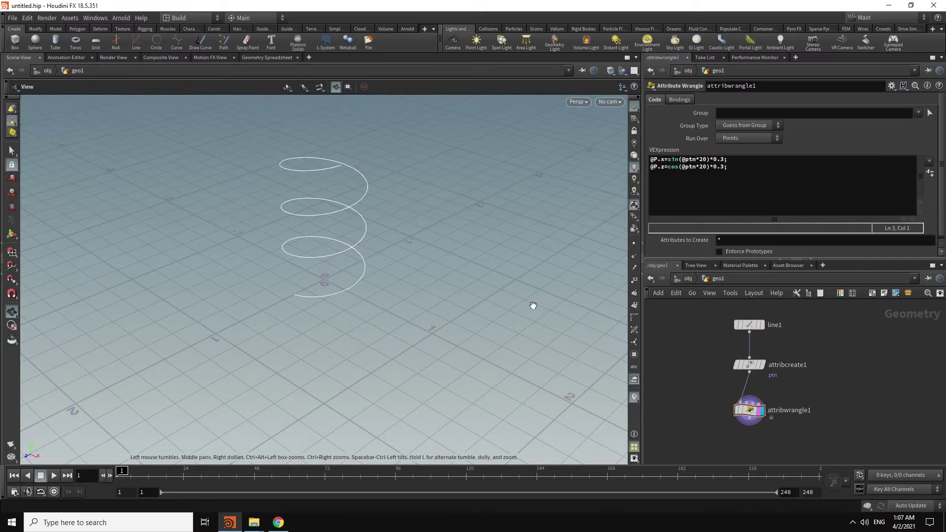
mouse_move(532, 306)
left_mouse_down()
mouse_move(415, 318)
mouse_move(387, 363)
mouse_move(386, 308)
mouse_move(416, 344)
mouse_move(515, 278)
left_mouse_up()
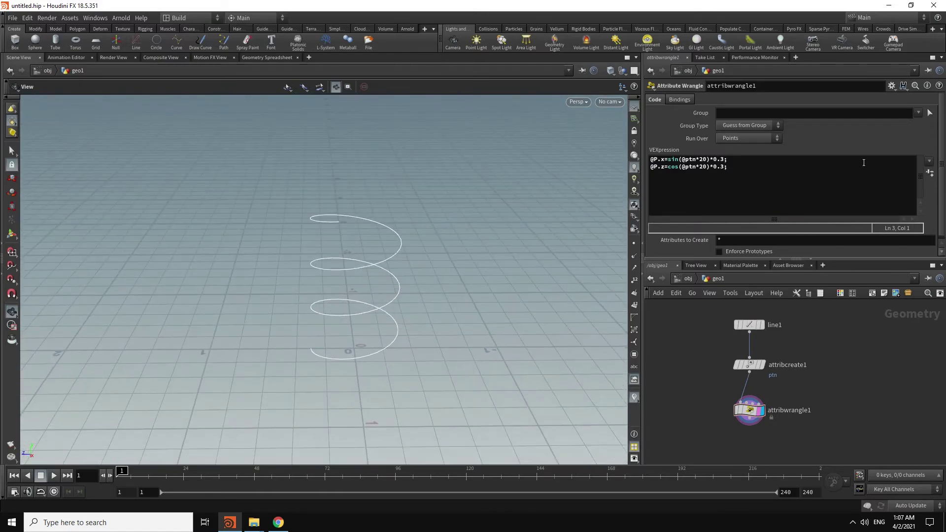
Step: Add a Float and a Ramp parameter to attribwrangle1 in Edit Parameter Interface
left_click(891, 87)
left_click(844, 94)
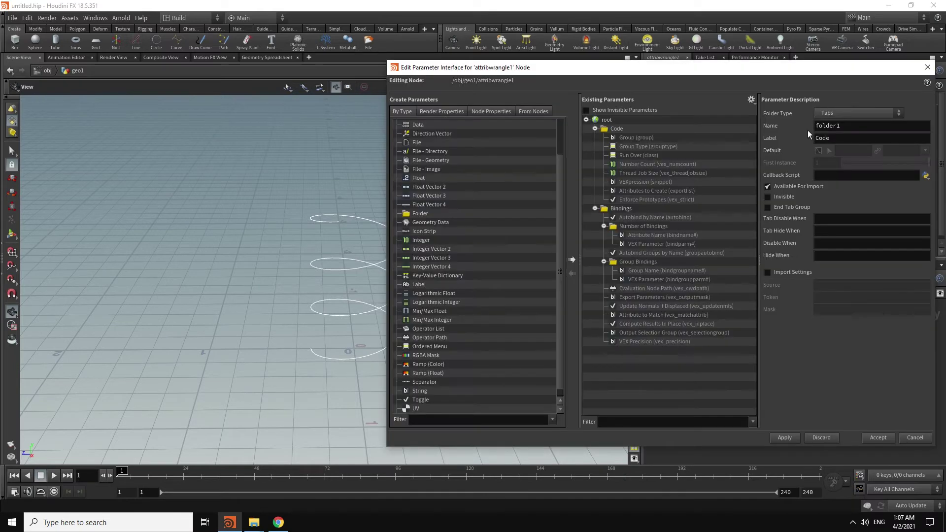
scroll(416, 123, "up", 1)
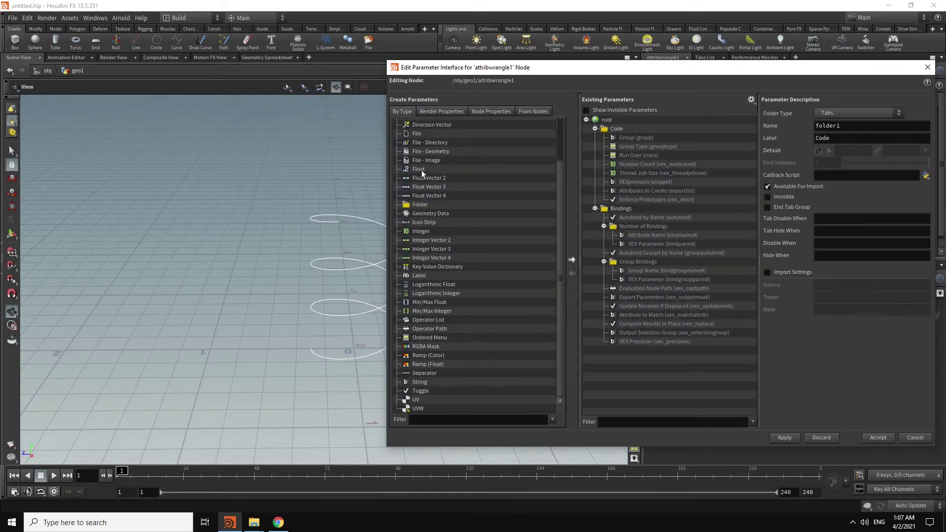
left_click_drag(419, 186, 610, 123)
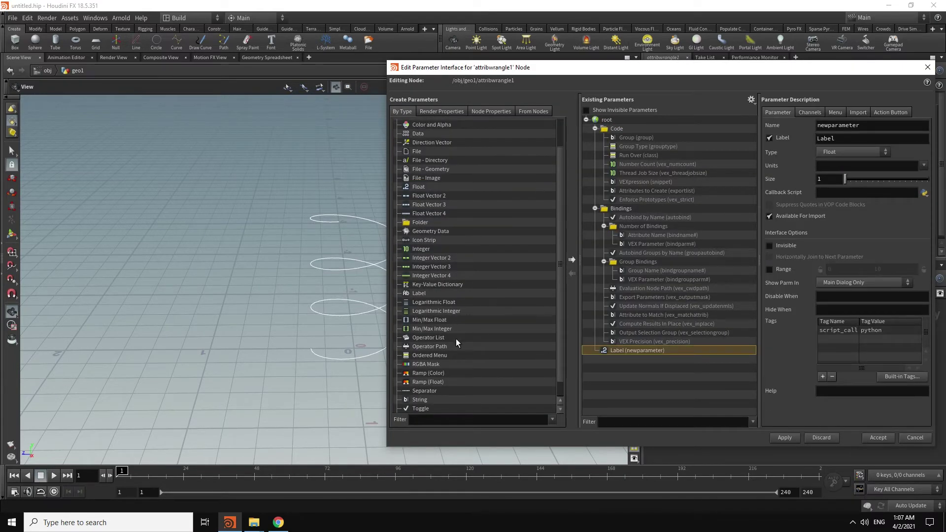
mouse_move(423, 372)
left_mouse_down()
mouse_move(605, 135)
mouse_move(627, 363)
left_mouse_up()
Step: Name the float parameter wave and the ramp parameter ramp, then accept
left_click(628, 350)
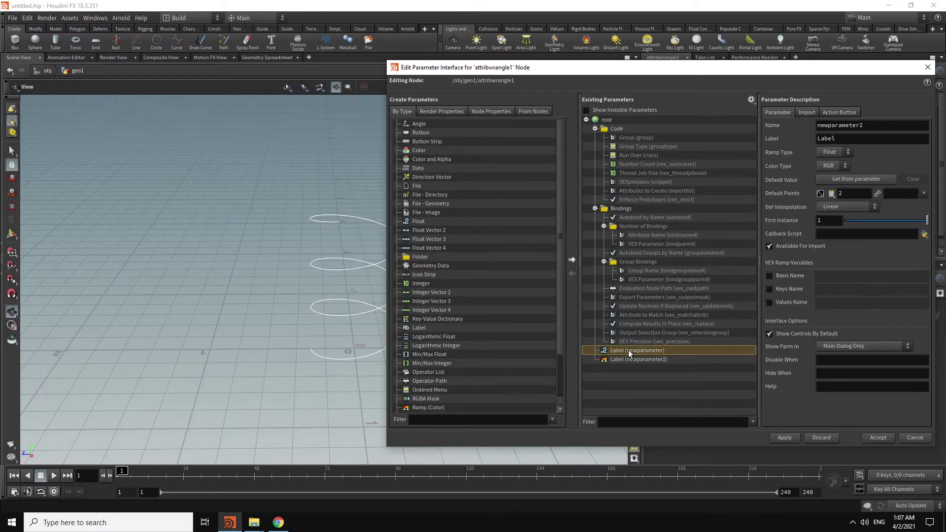
double_click(872, 125)
type("wave")
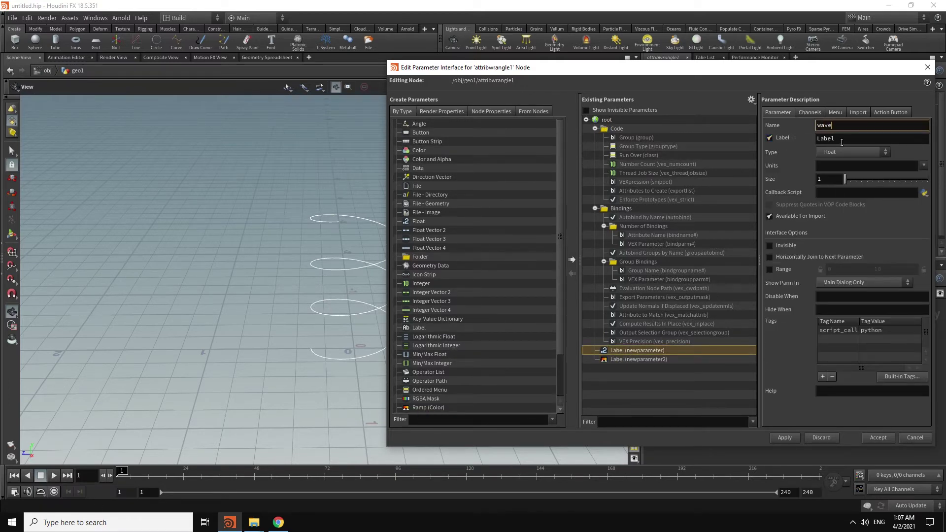
double_click(842, 139)
type("wave")
left_click(639, 359)
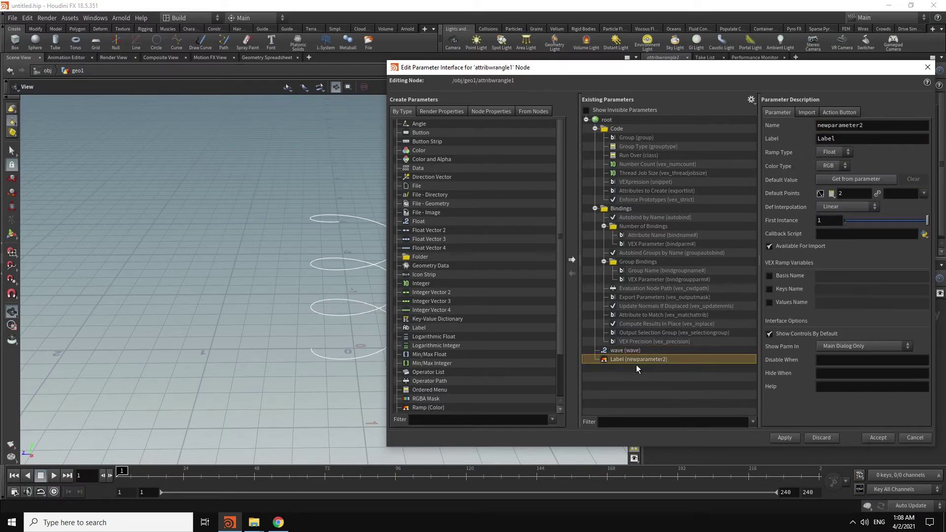
double_click(860, 126)
type("r")
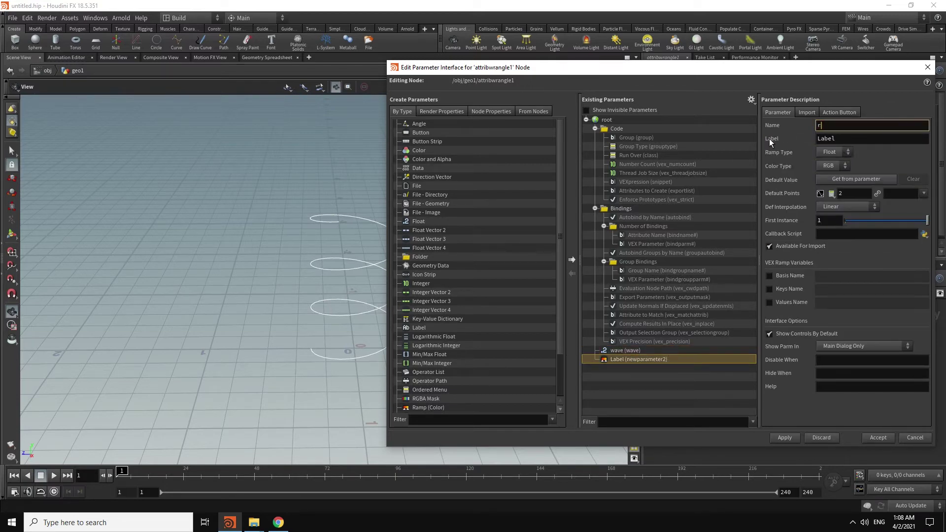
type("amp")
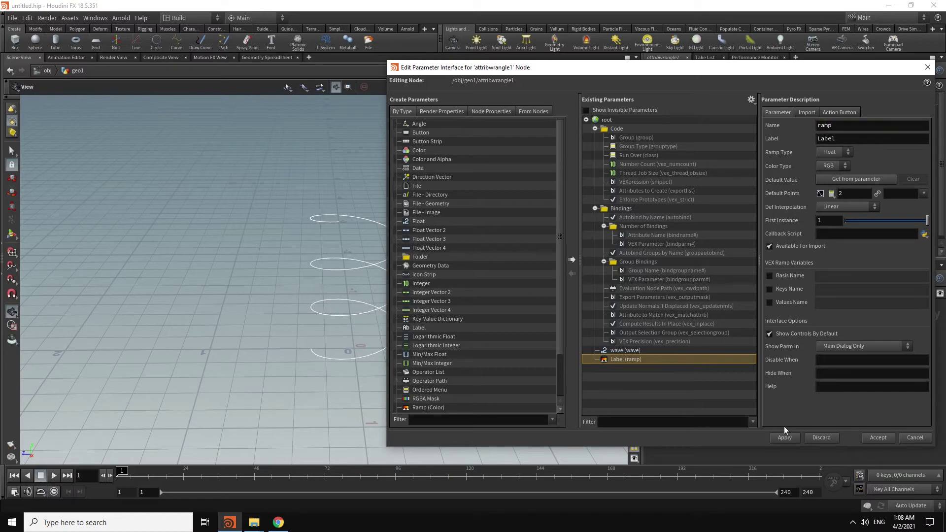
left_click(867, 435)
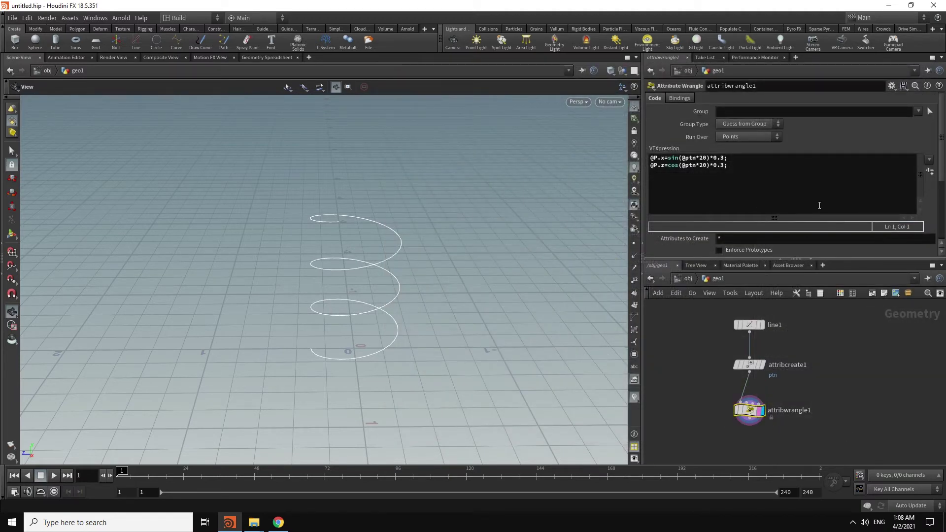
Step: Expand the ramp's curve editor and insert a blank line at the top of the VEX code
scroll(819, 197, "down", 5)
left_click(662, 198)
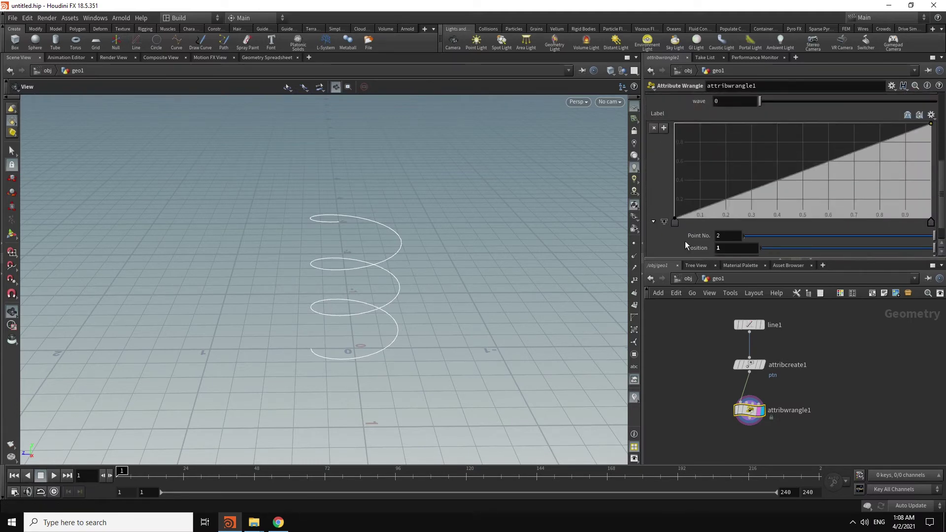
scroll(685, 241, "up", 3)
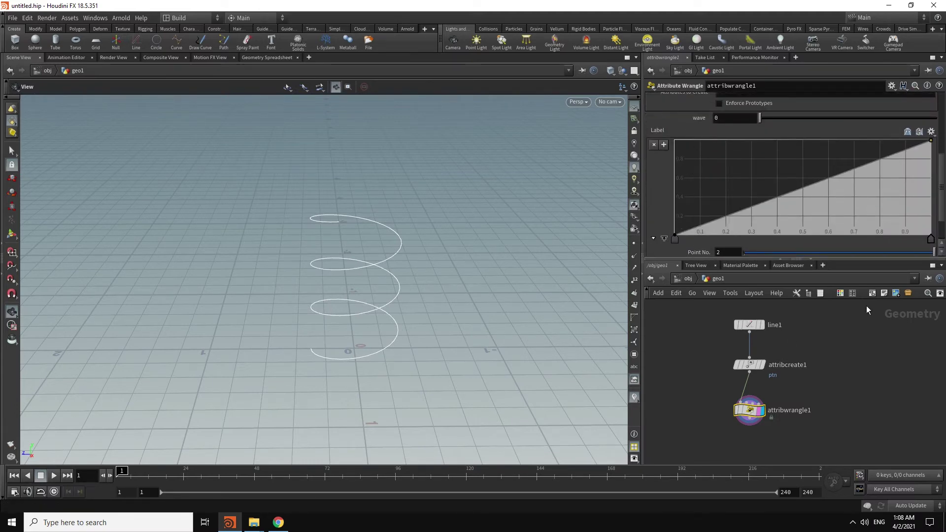
left_click_drag(942, 199, 943, 143)
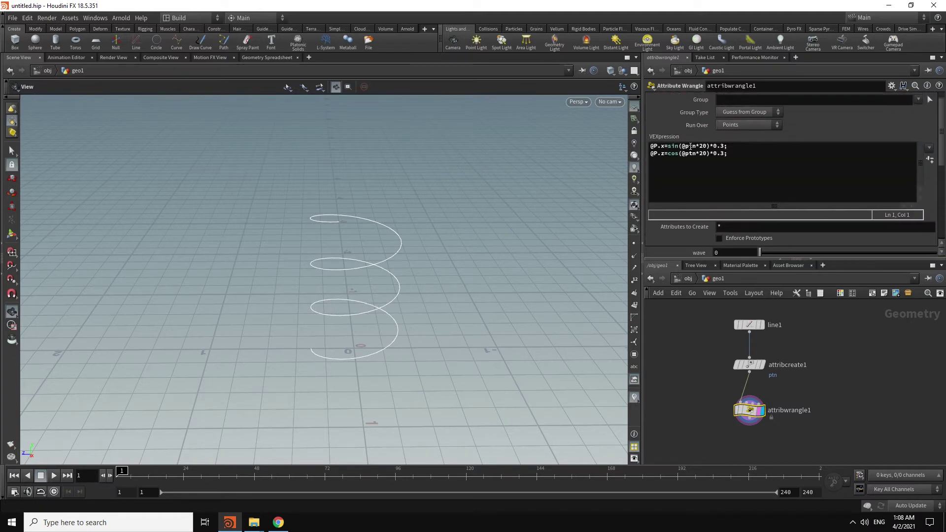
left_click(652, 146)
key("Return")
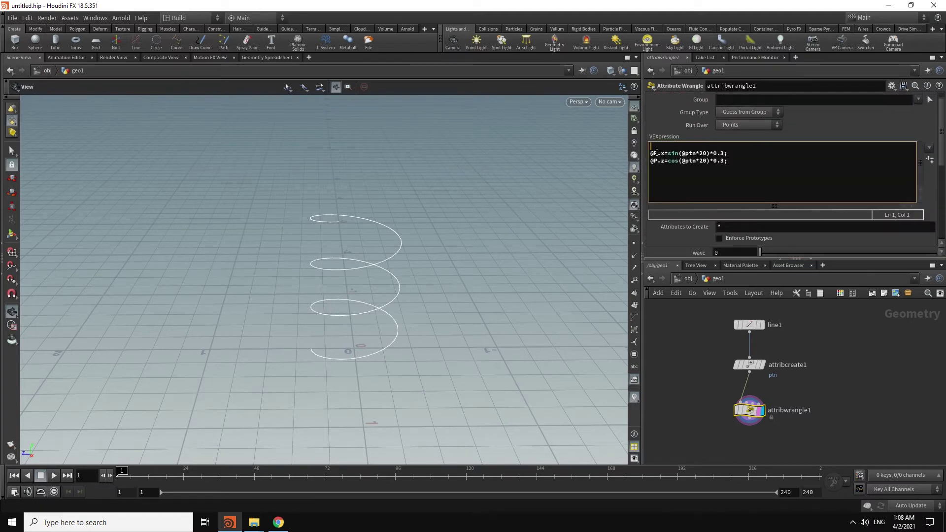
type("float w=")
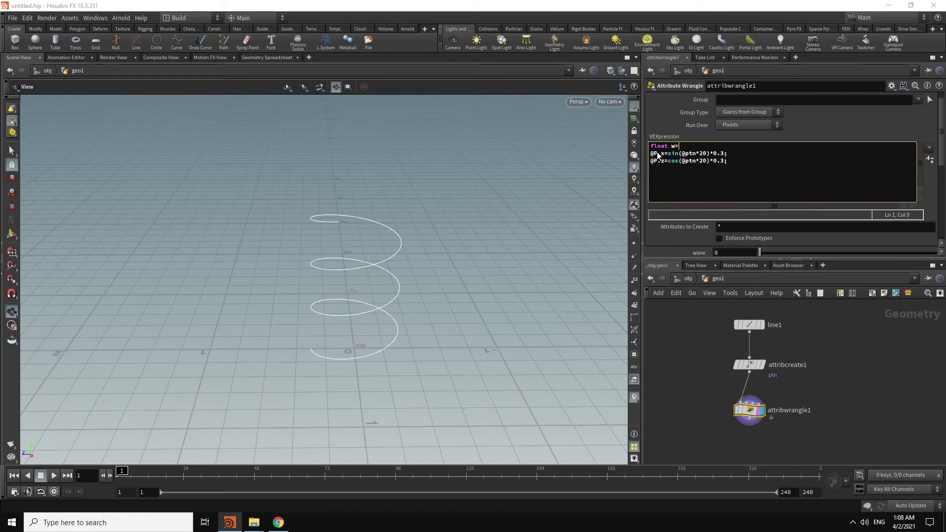
type("chf(\"./")
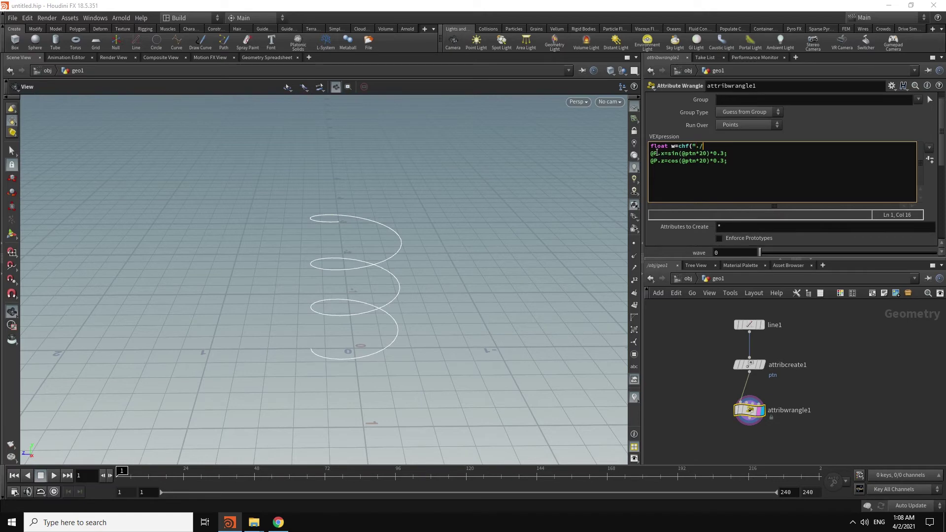
type("wave\",0);")
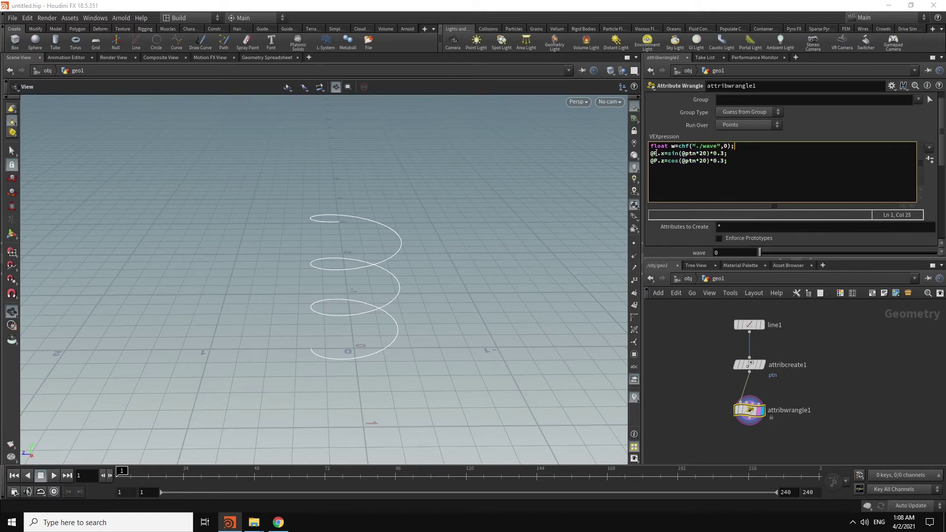
key("Return")
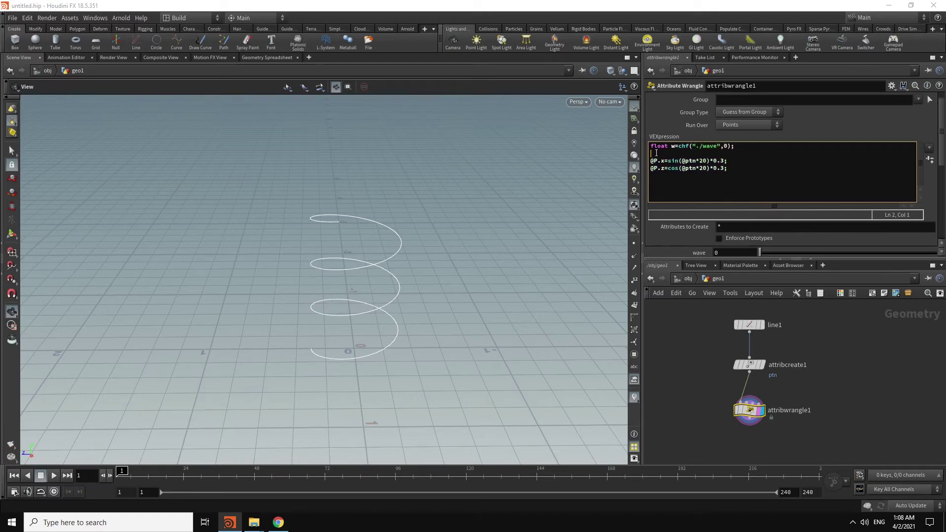
type("float ramp")
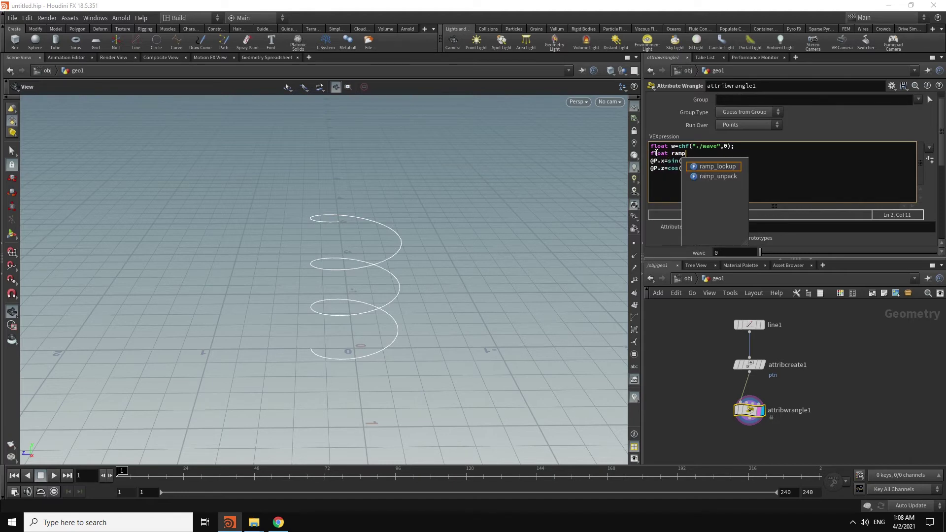
type("=chra")
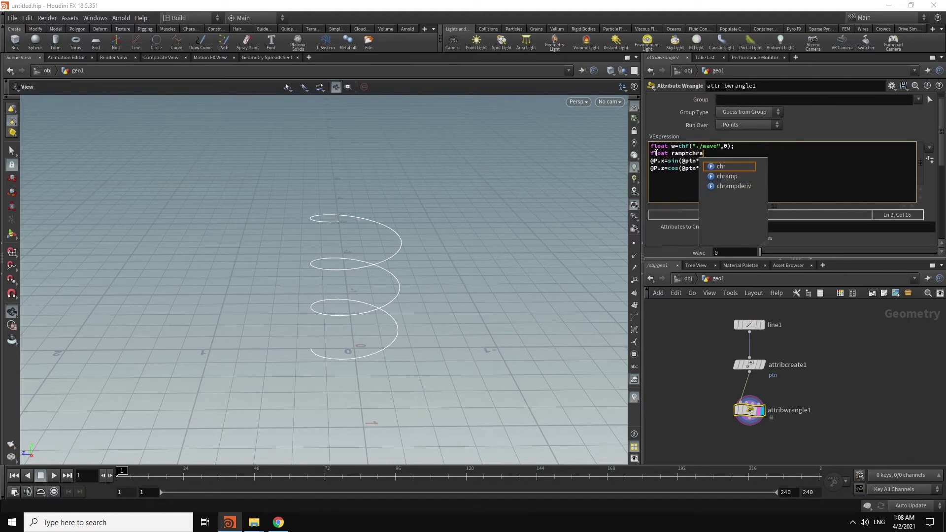
type("mp")
key("Return")
type("\"./")
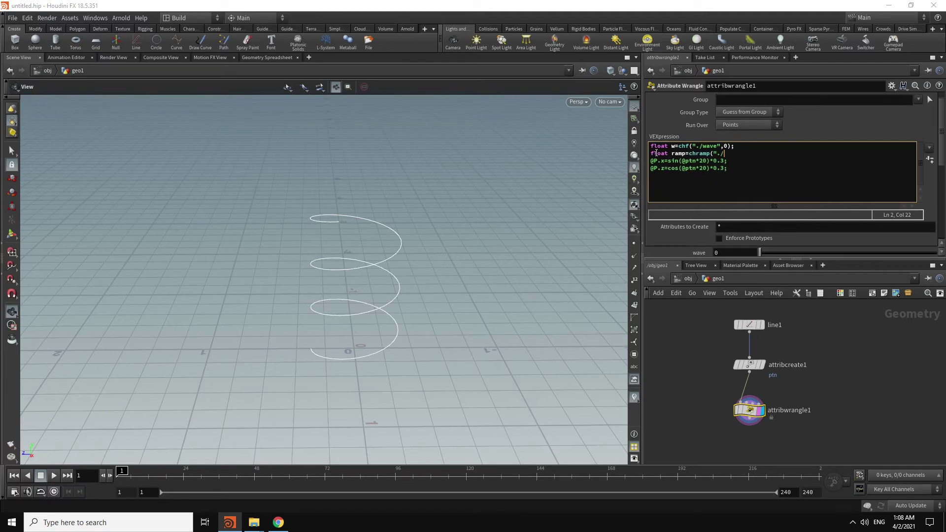
type("ramp")
type("\",")
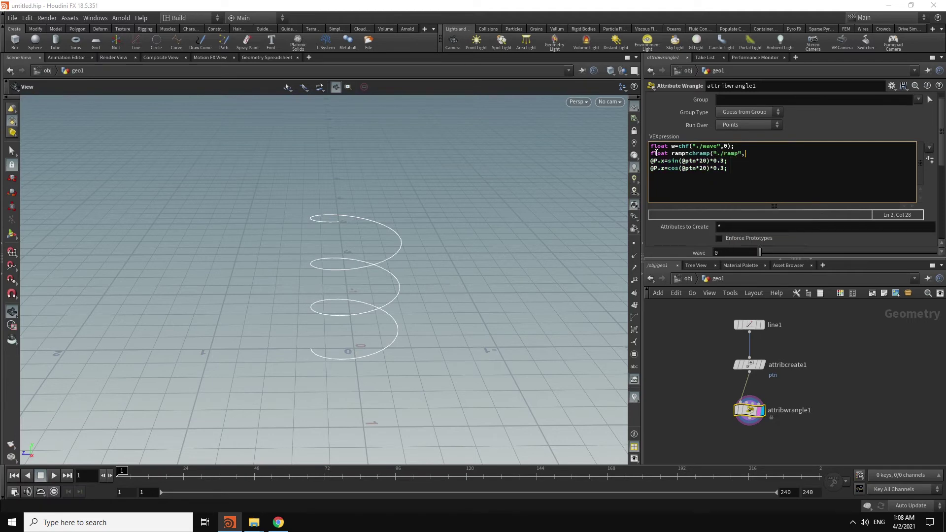
type("@ptn")
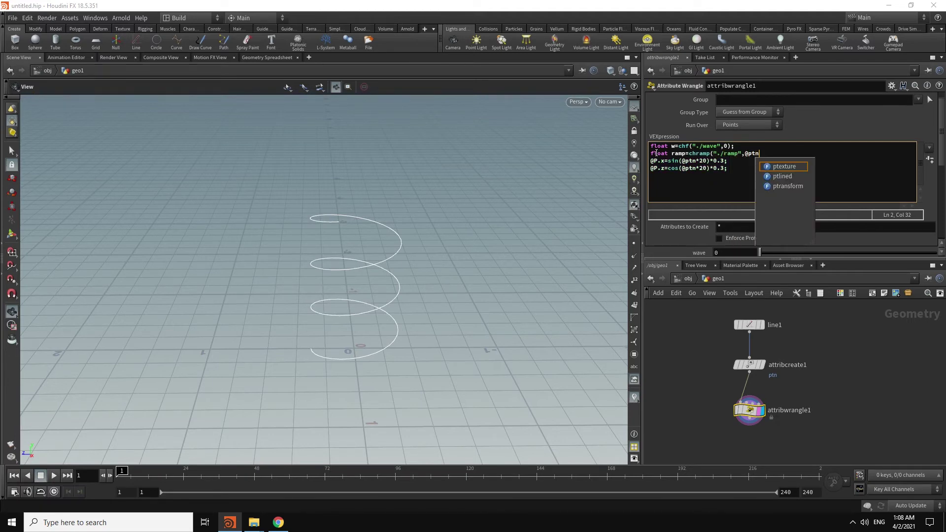
type(",0);")
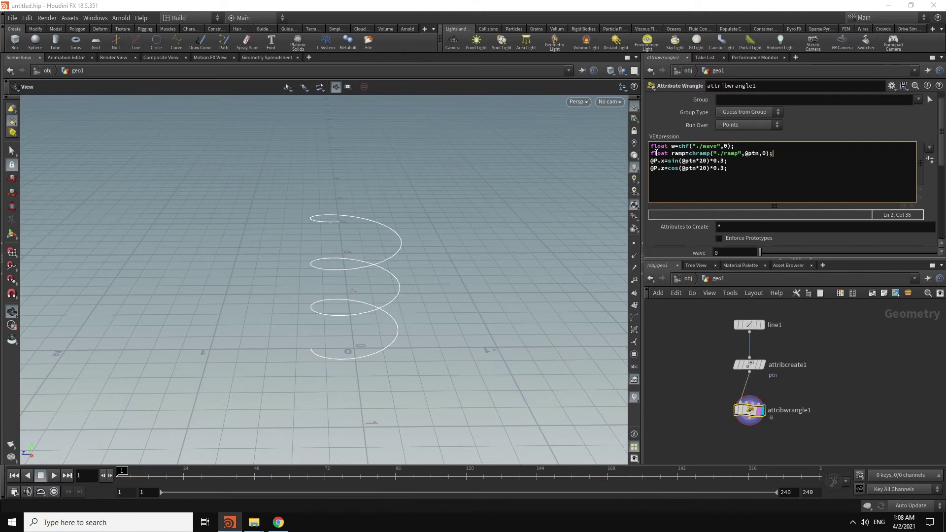
Step: Replace the 20 multipliers in the x and z lines with w
left_click(707, 160)
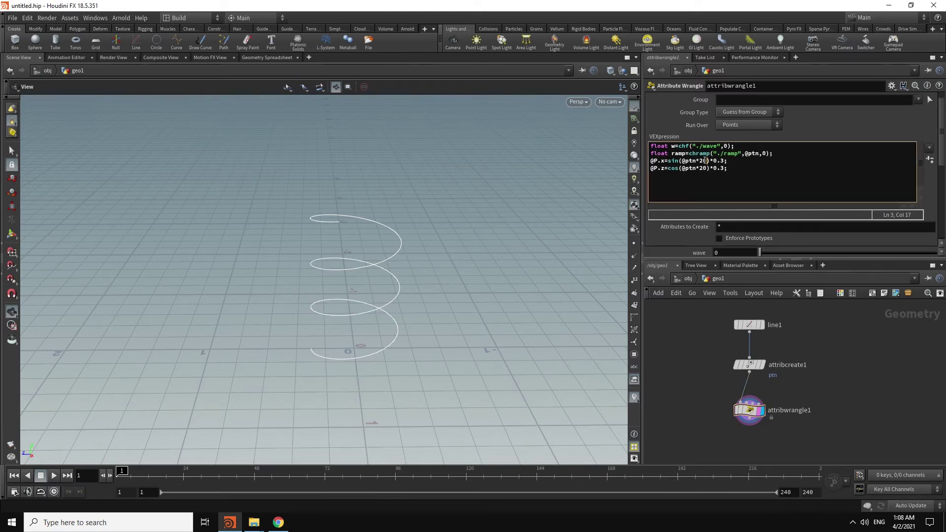
key("BackSpace")
key("BackSpace")
type("w")
left_click(699, 168)
key("BackSpace")
key("BackSpace")
type("w")
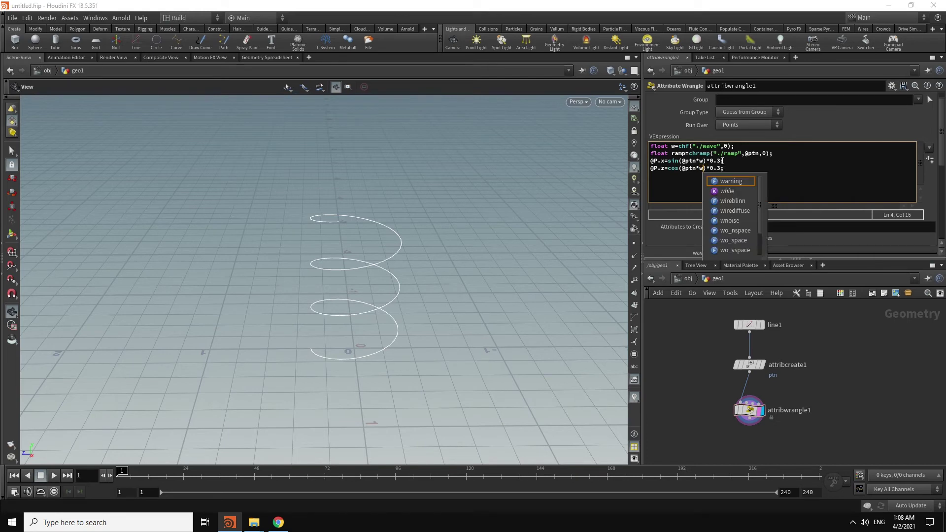
Step: Replace the 0.3 radii in the x and z lines with ramp
double_click(716, 160)
type("ra")
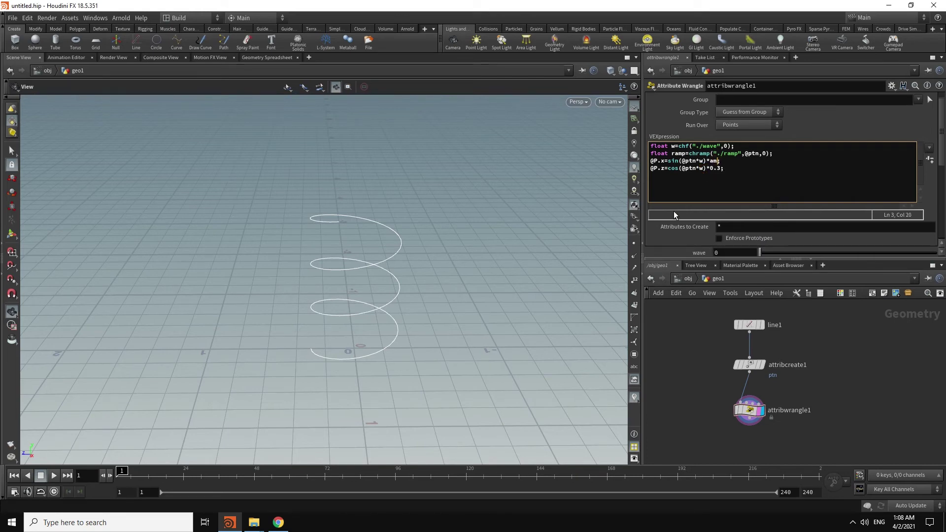
type("mp")
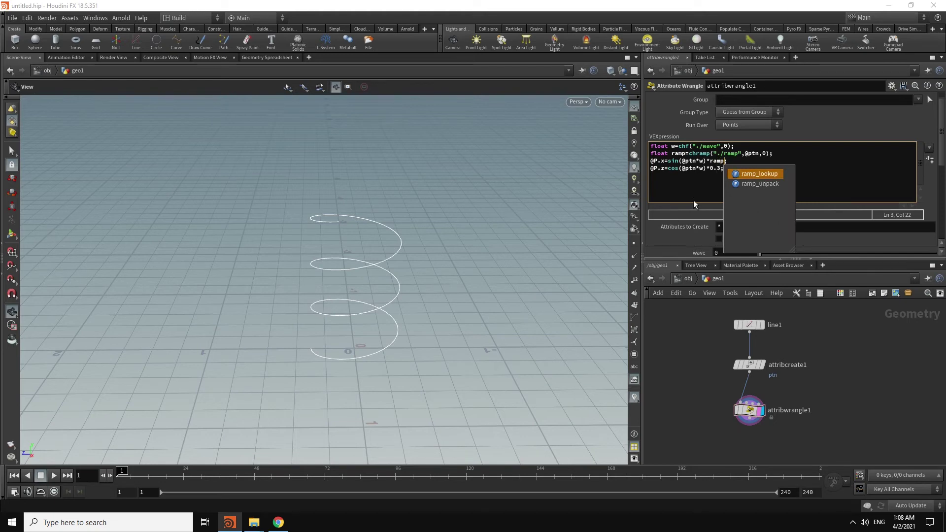
left_click(722, 168)
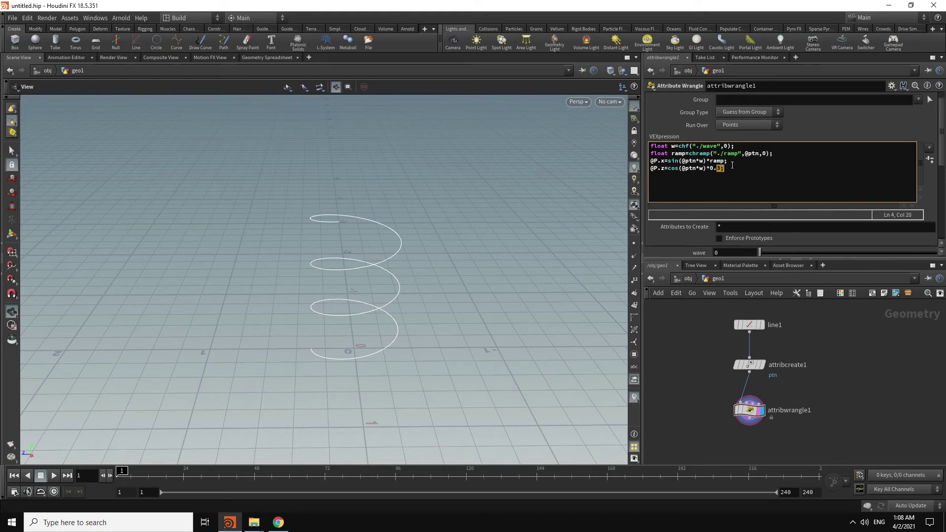
left_click_drag(721, 169, 710, 169)
type("ra")
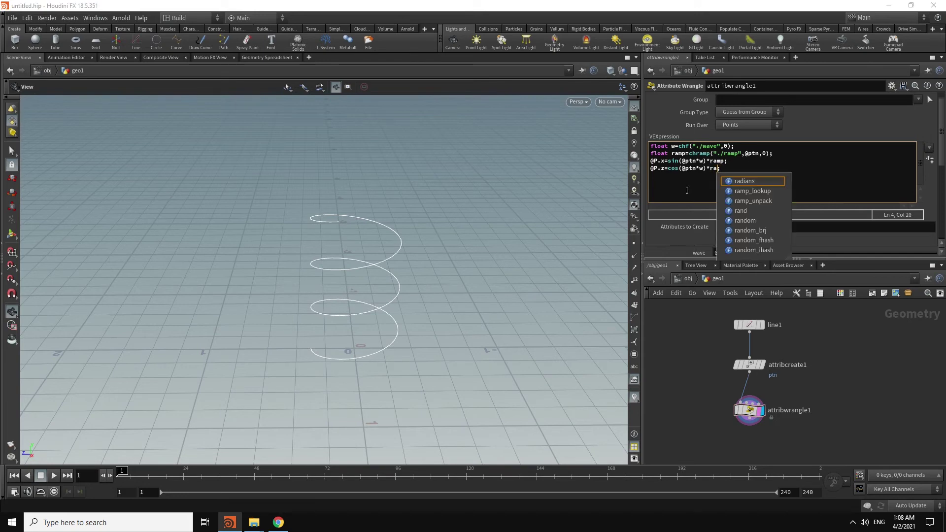
type("mp")
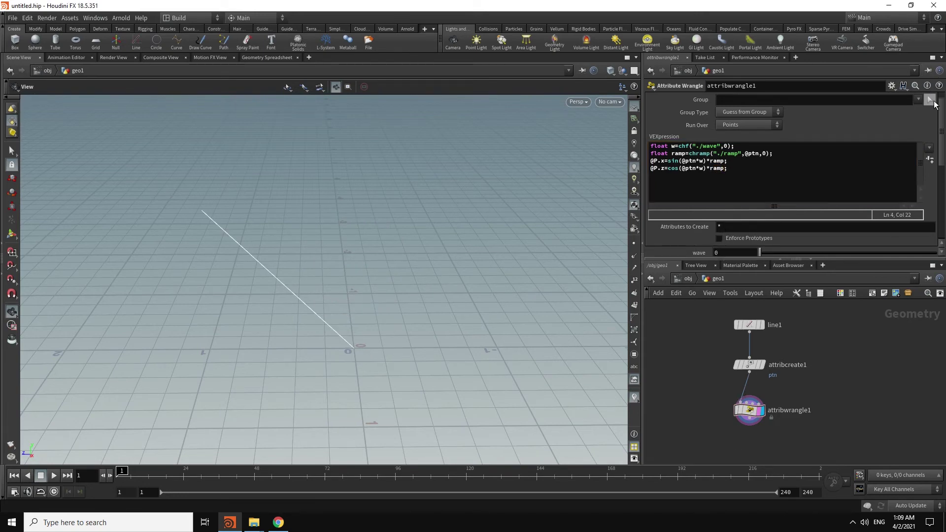
Step: Set the wrangle's wave parameter to 100
mouse_move(941, 121)
left_mouse_down()
mouse_move(939, 200)
mouse_move(944, 154)
left_mouse_up()
double_click(720, 144)
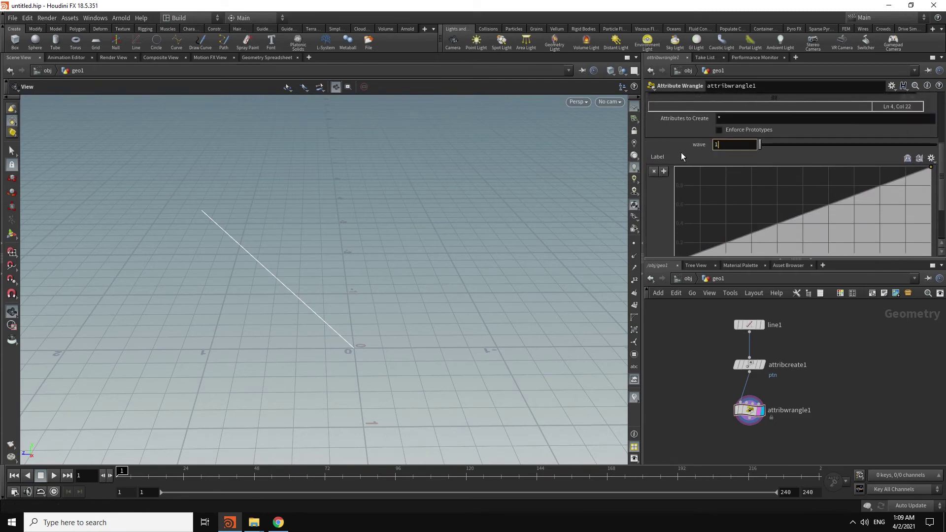
type("2")
key("Return")
left_click(736, 148)
type("0")
key("Return")
double_click(736, 149)
type("100")
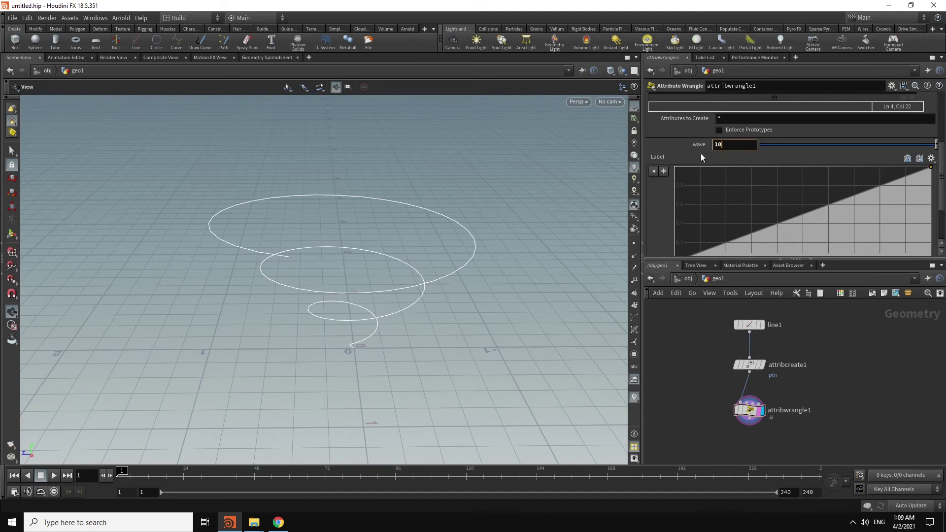
key("Return")
Step: Raise line1's point count to 2000 and check the spiral's point display
left_click(749, 325)
left_click(726, 149)
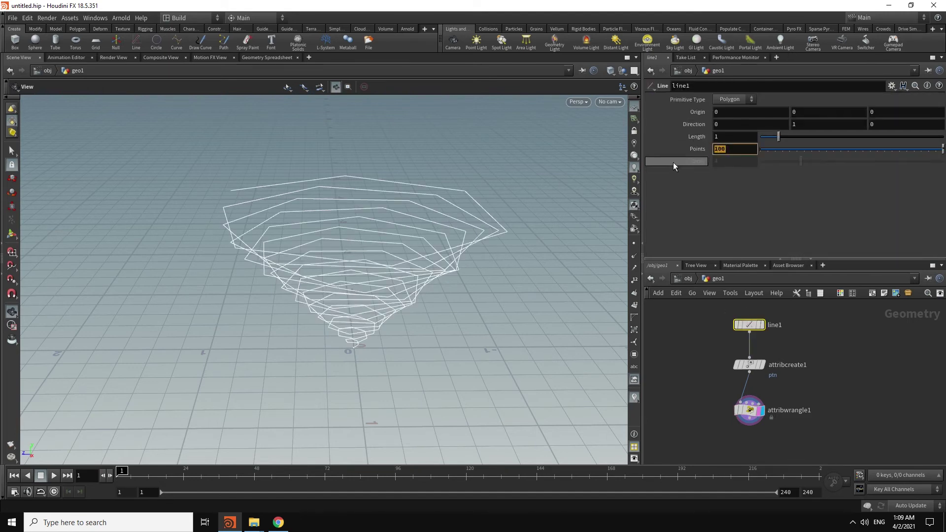
type("0")
key("Return")
type("2000")
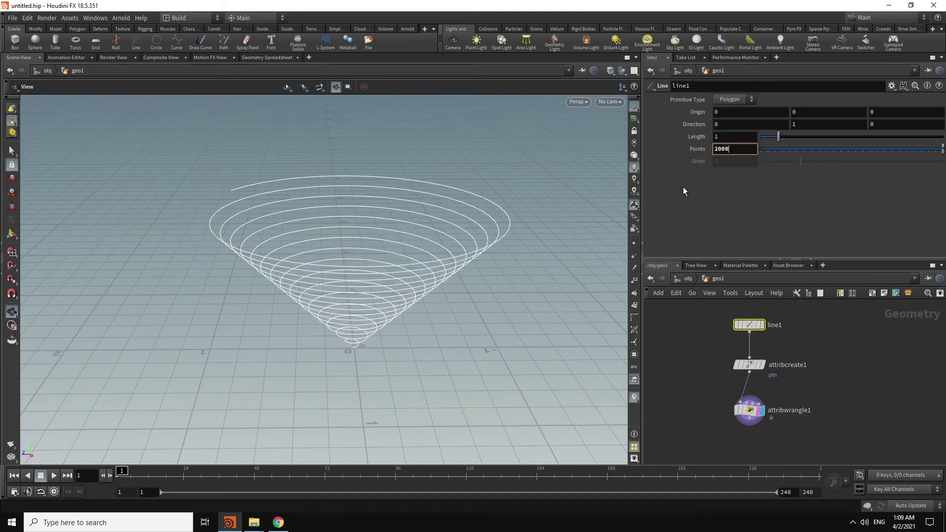
key("Return")
left_click(634, 245)
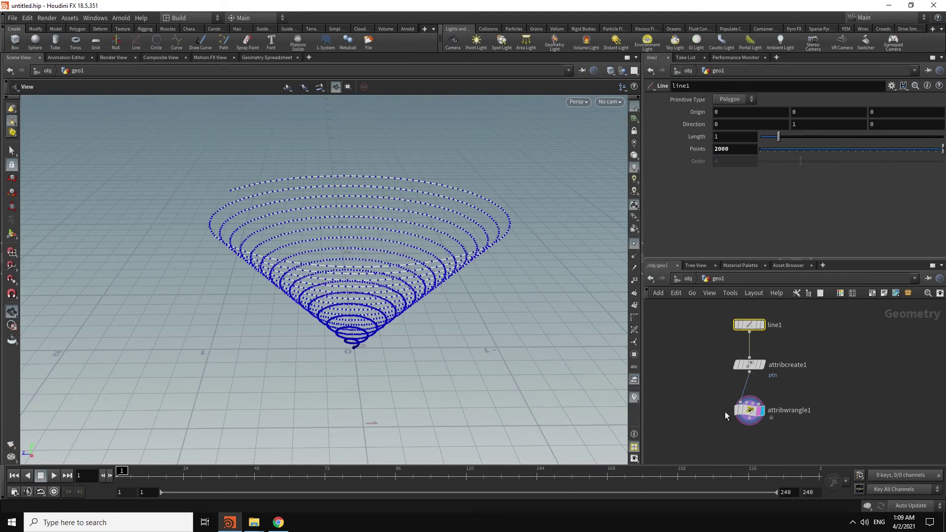
left_click(634, 243)
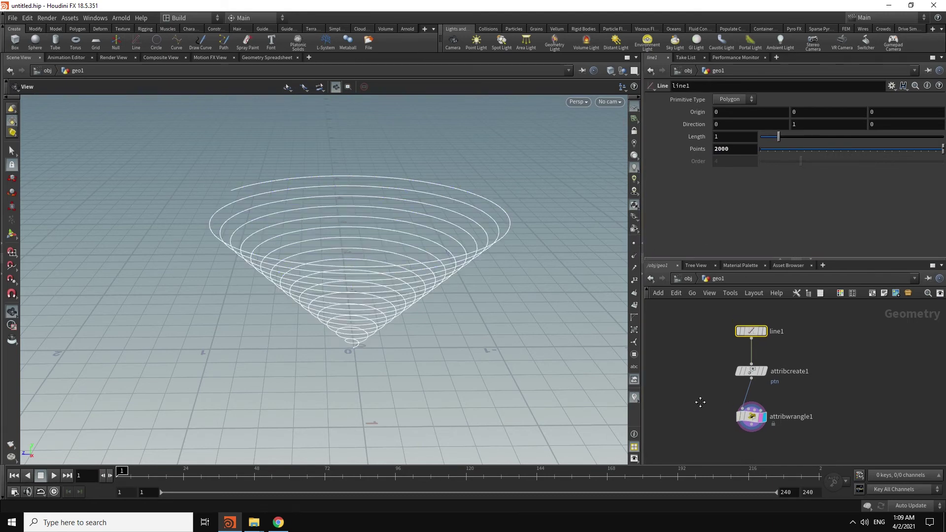
left_click_drag(446, 340, 458, 331)
Step: Lower the ramp's right end, add a raised middle point, and make it B-Spline
left_click(751, 417)
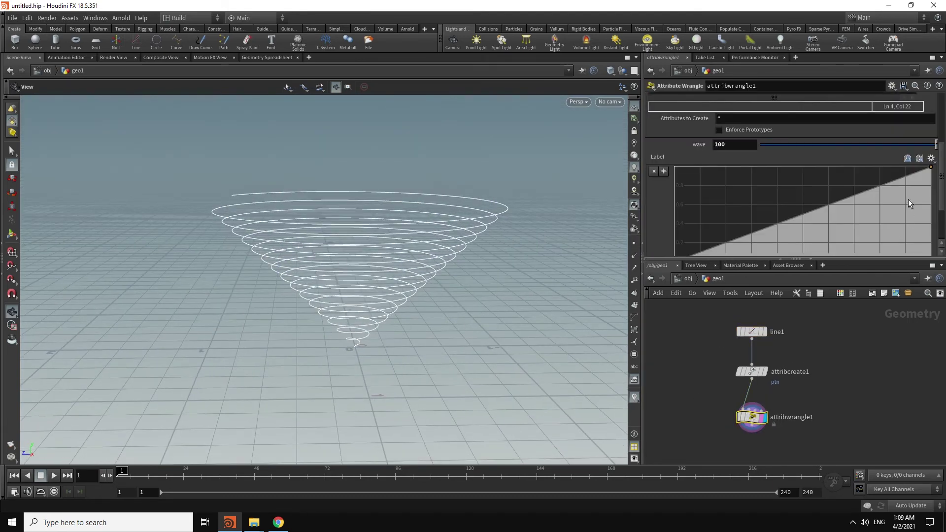
scroll(940, 160, "down", 3)
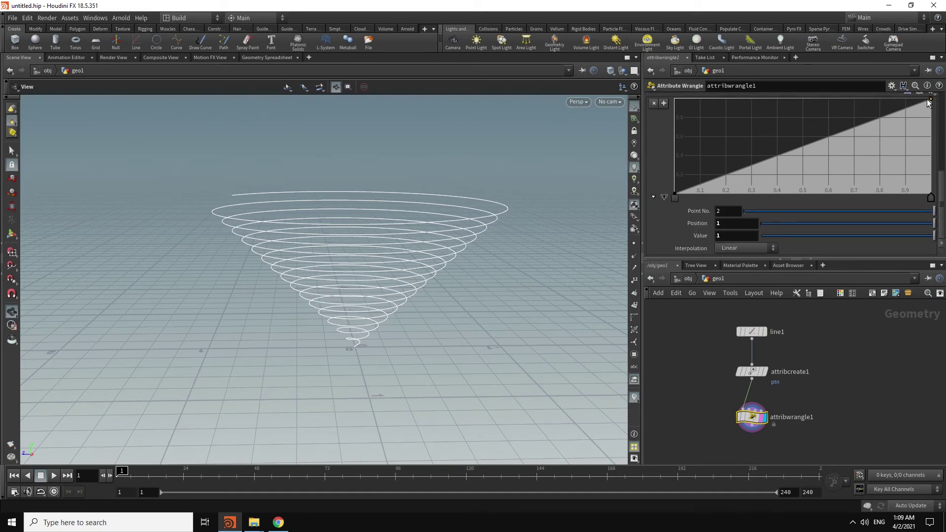
left_click_drag(931, 104, 931, 132)
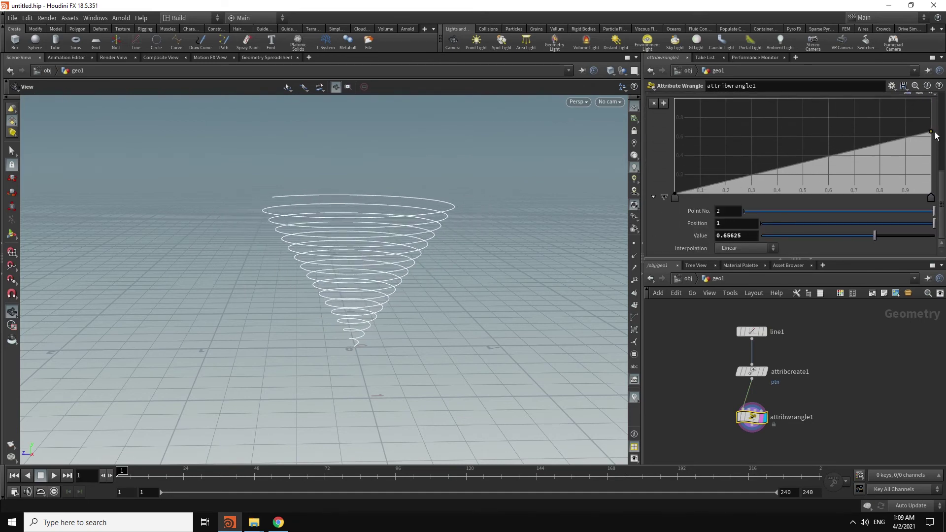
left_click(817, 154)
mouse_move(817, 153)
left_mouse_down()
mouse_move(785, 117)
mouse_move(839, 129)
left_mouse_up()
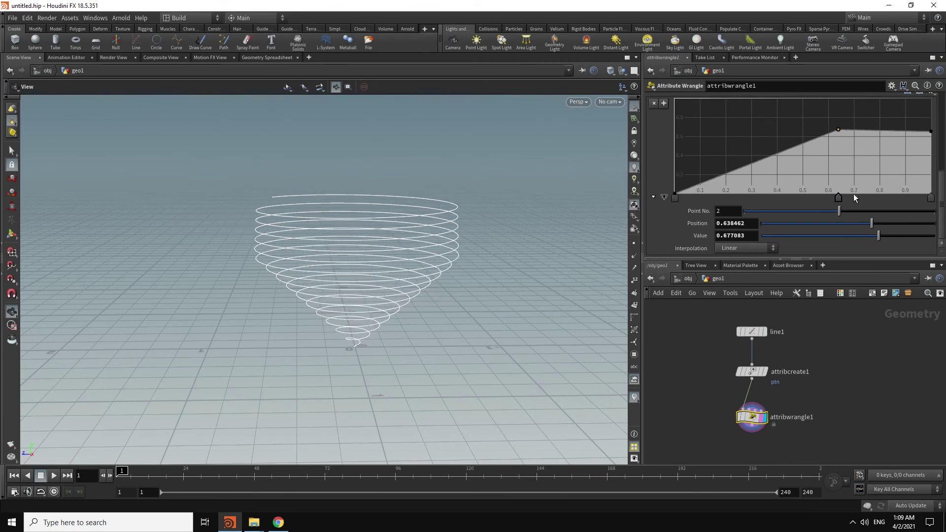
right_click(838, 200)
mouse_move(879, 206)
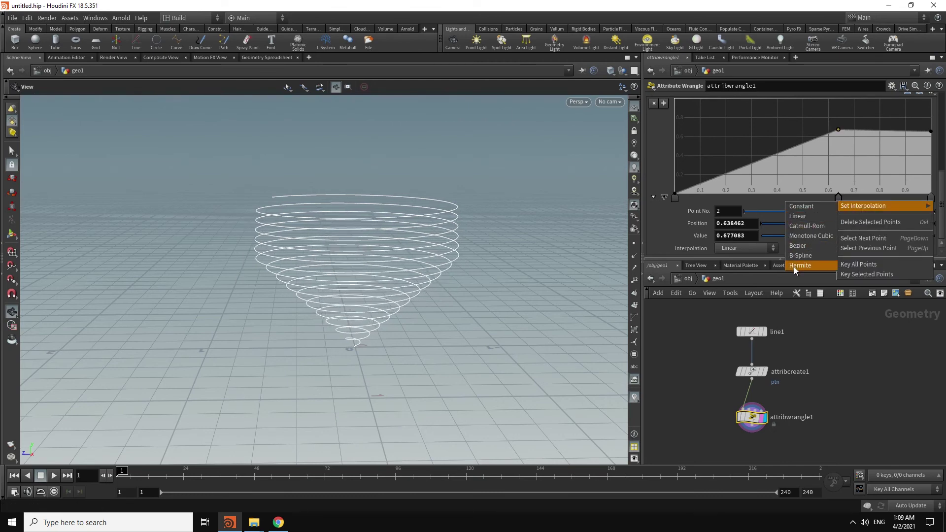
left_click(800, 256)
Step: Set the ramp's last and first points to B-Spline interpolation
left_click(931, 196)
right_click(931, 196)
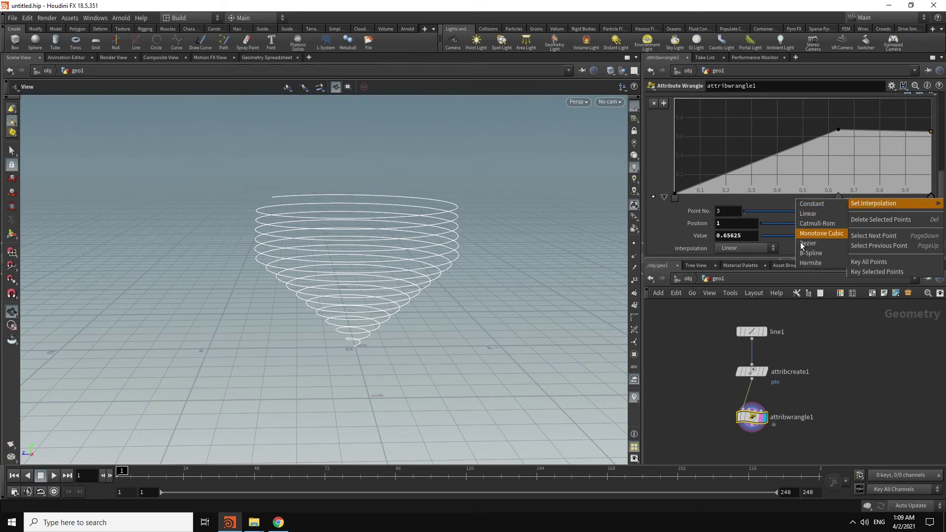
left_click(808, 254)
left_click(746, 247)
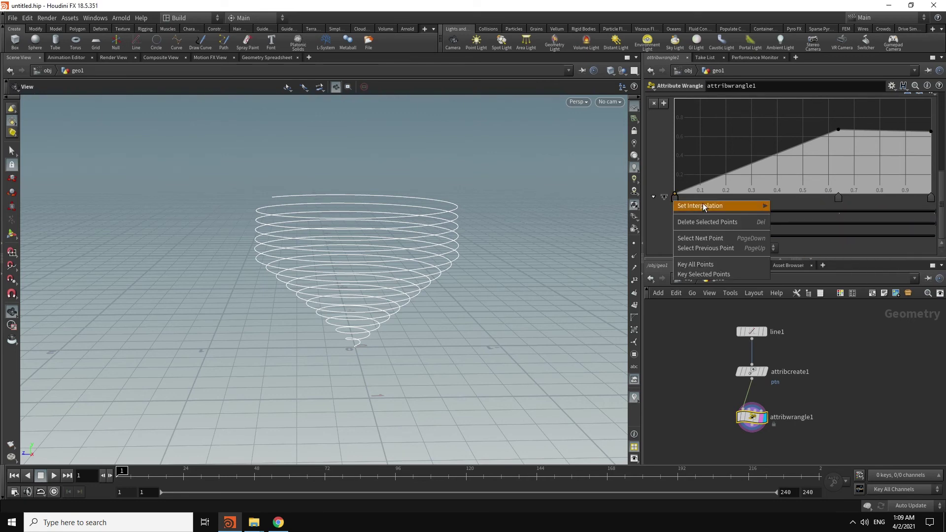
left_click(793, 254)
Step: Reposition the ramp points and add one near 0.33, shaping a steeply rising funnel profile
left_click_drag(841, 130, 883, 156)
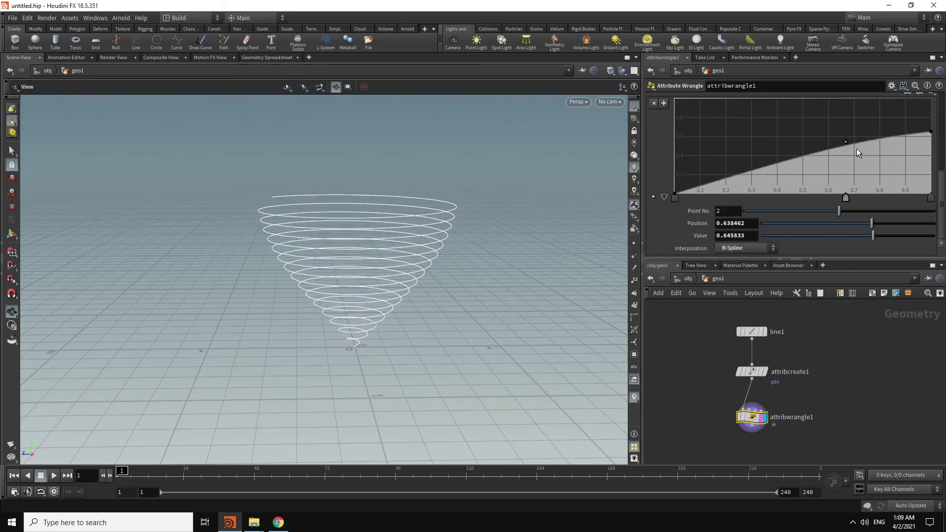
mouse_move(759, 142)
left_mouse_down()
mouse_move(759, 110)
mouse_move(803, 164)
left_mouse_up()
mouse_move(883, 156)
left_mouse_down()
mouse_move(879, 127)
mouse_move(928, 98)
left_mouse_up()
left_click_drag(879, 127, 897, 153)
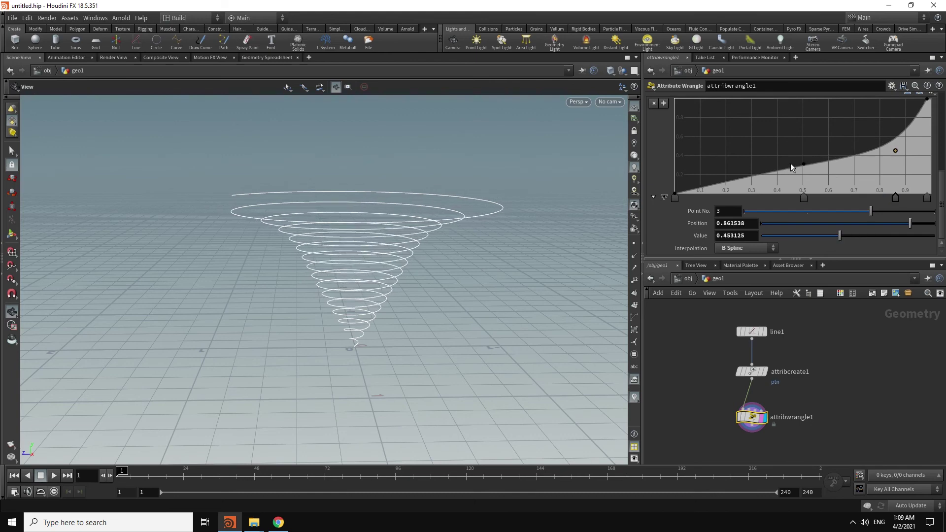
left_click_drag(805, 167, 810, 177)
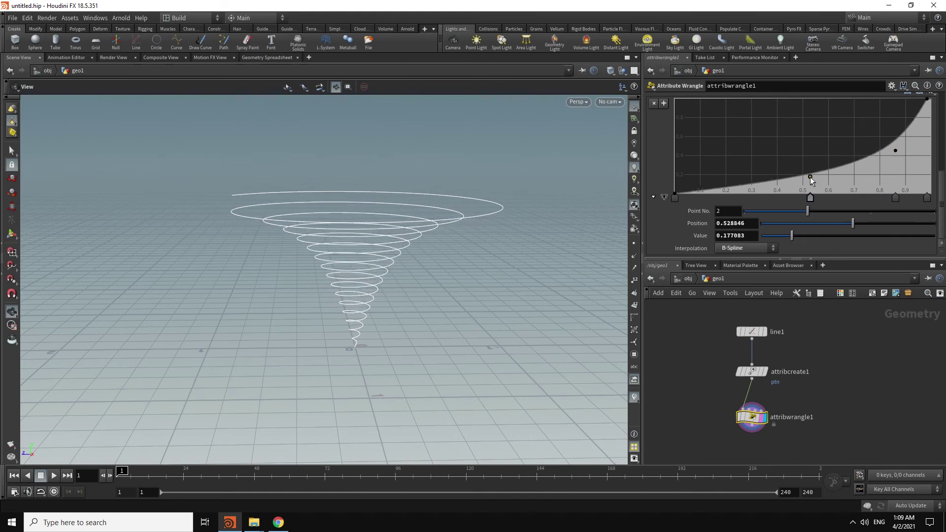
left_click_drag(461, 289, 464, 331)
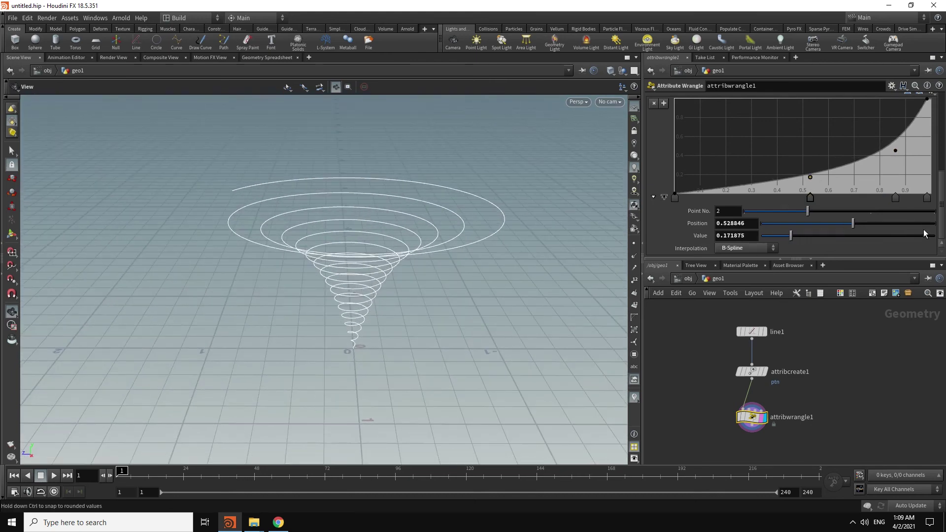
left_click_drag(941, 216, 940, 175)
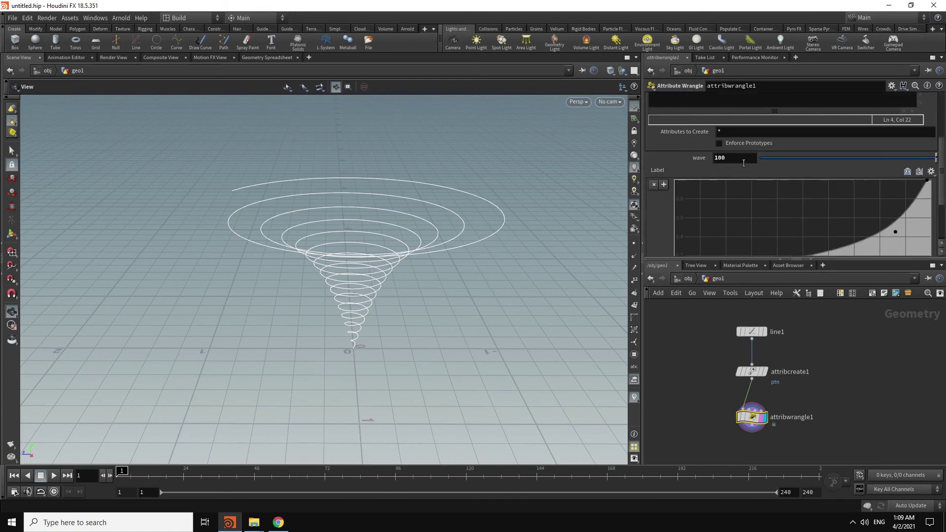
Step: Try wave at 200, then drag it down to 10
double_click(722, 158)
type("200")
key("Return")
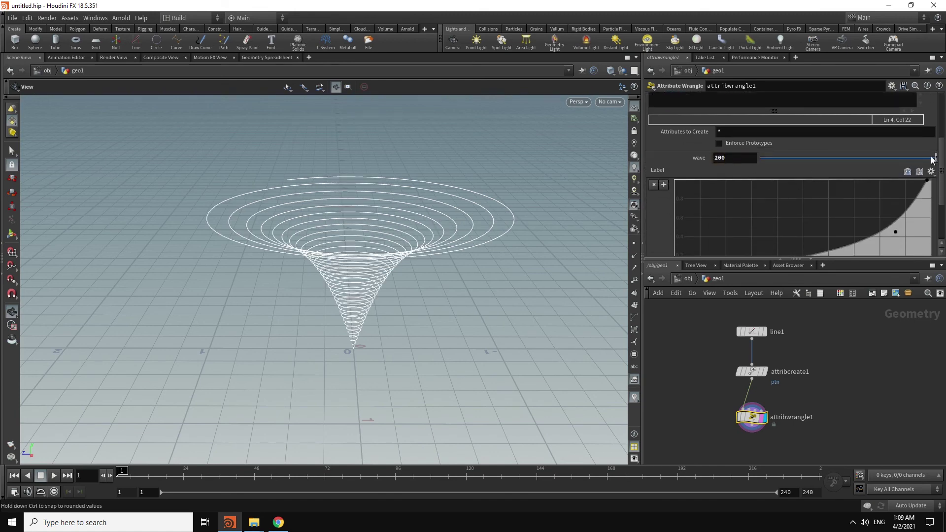
left_click_drag(820, 158, 936, 158)
Step: Set the wave parameter's range maximum to 500 in Edit Parameter Interface and accept
left_click(892, 88)
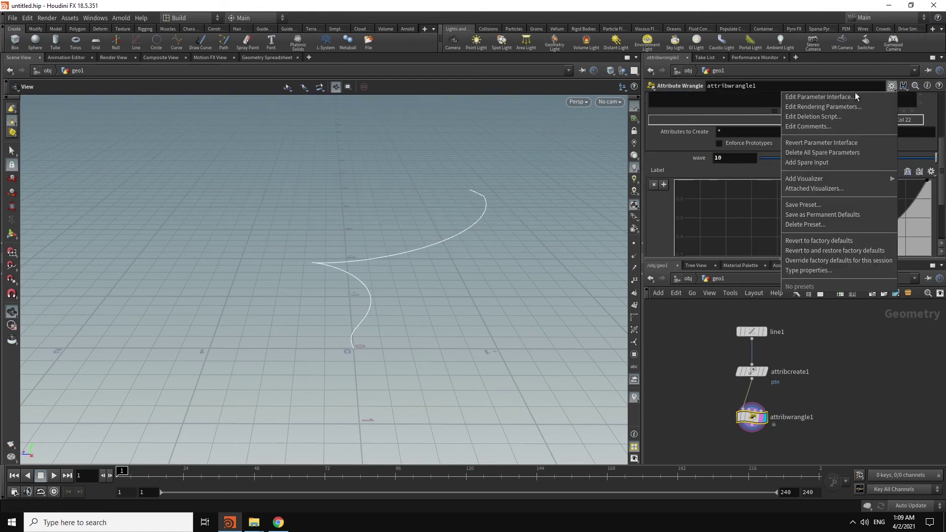
left_click(853, 96)
left_click(631, 350)
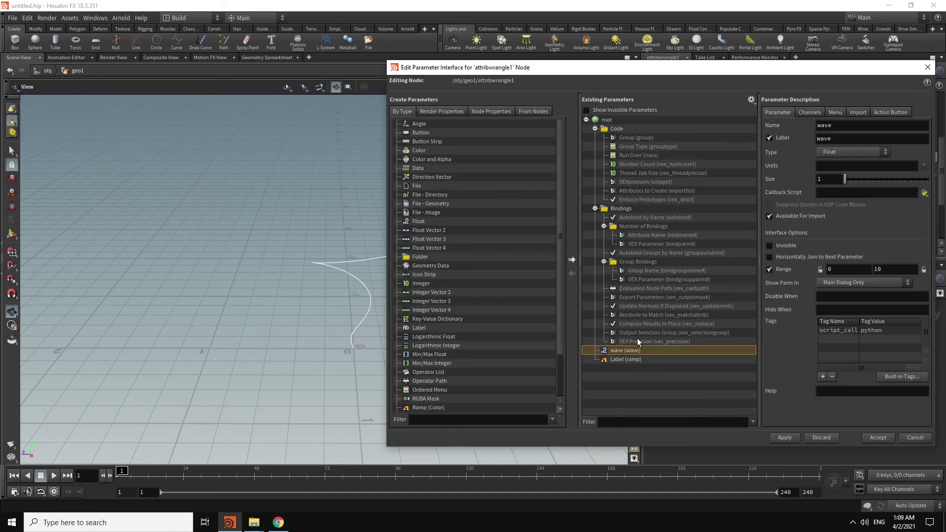
left_click(887, 269)
type("500")
left_click(788, 437)
left_click(877, 438)
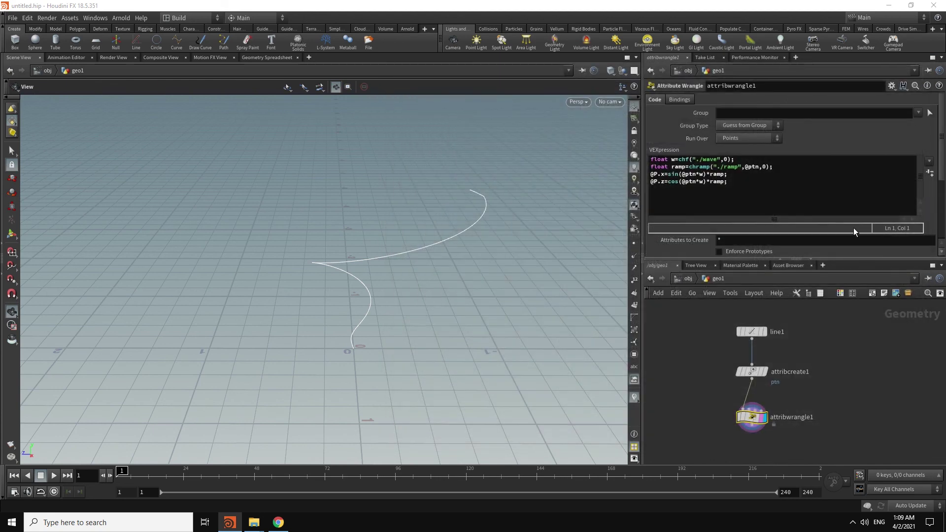
Step: Raise the wave slider to 285 for a very dense spiral funnel
scroll(862, 188, "down", 3)
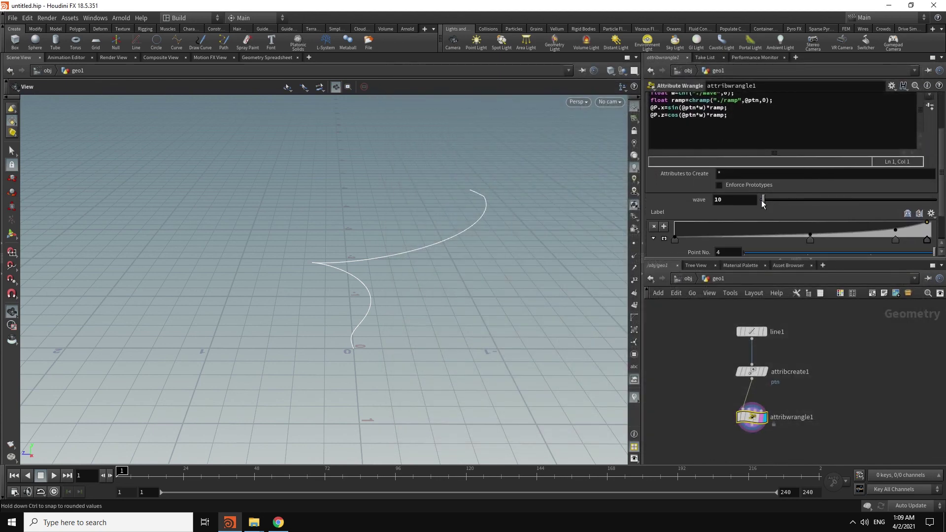
left_click_drag(762, 200, 860, 199)
left_click_drag(490, 321, 549, 291)
left_click_drag(481, 245, 542, 246)
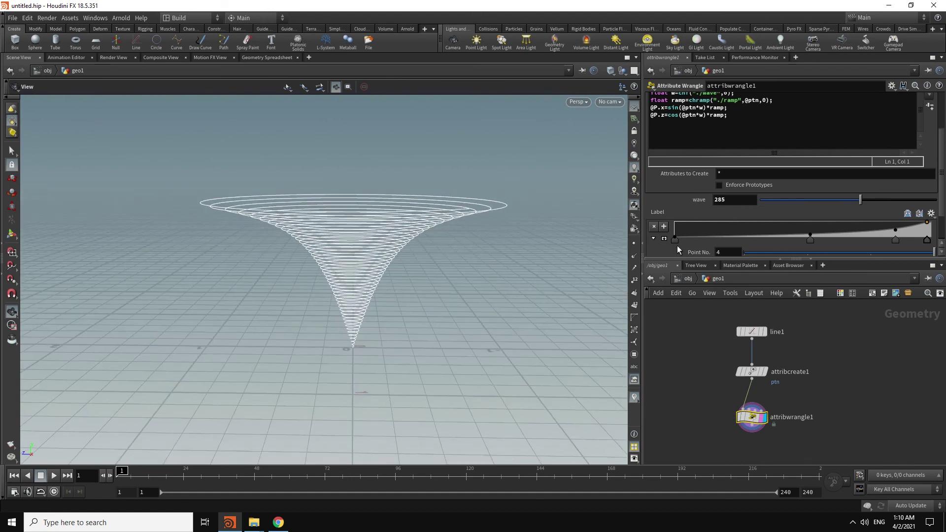
Step: Add a new point to the expanded ramp curve to give the funnel a bulge
left_click(664, 238)
scroll(874, 200, "down", 2)
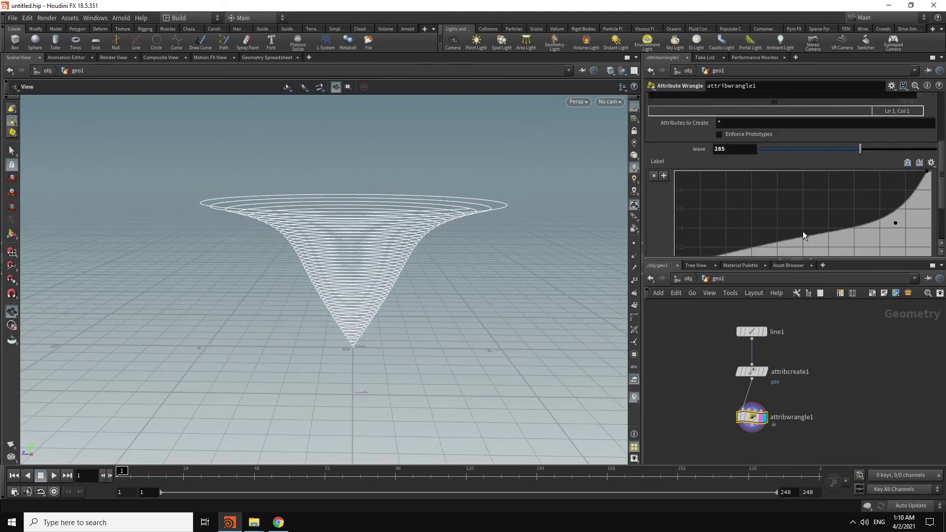
left_click_drag(812, 249, 854, 196)
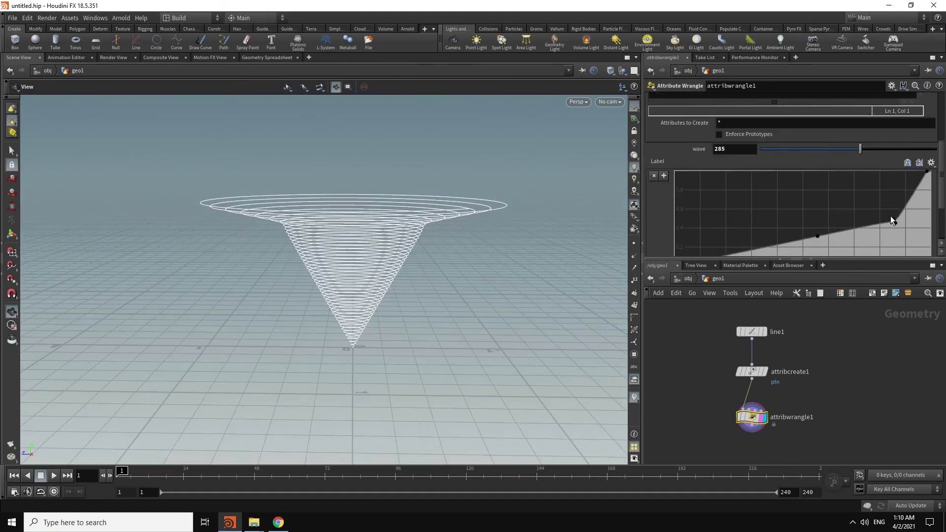
left_click_drag(470, 285, 469, 278)
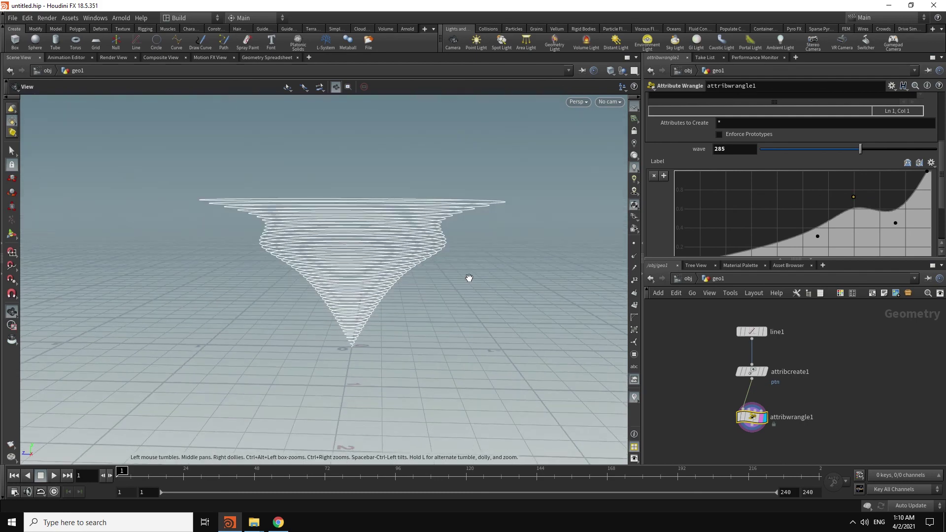